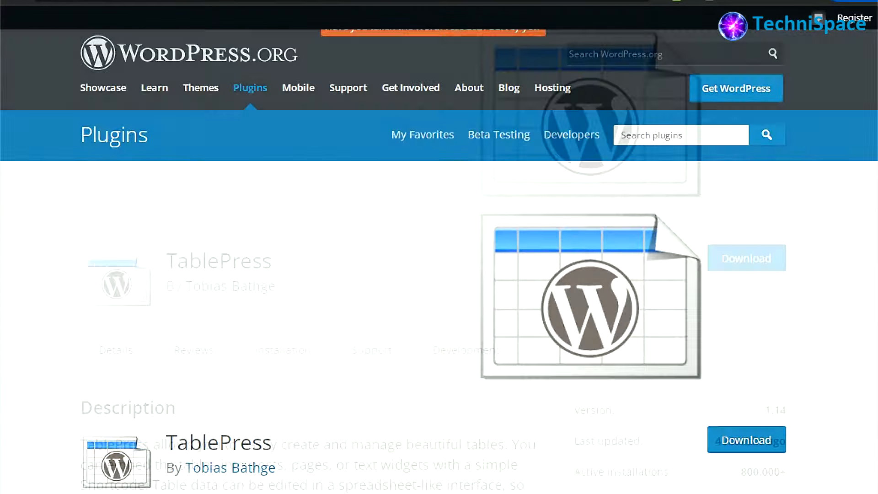
Open the page for adding plugins and search the plugin directory for "tablepress"
scroll(439, 260, down, 4)
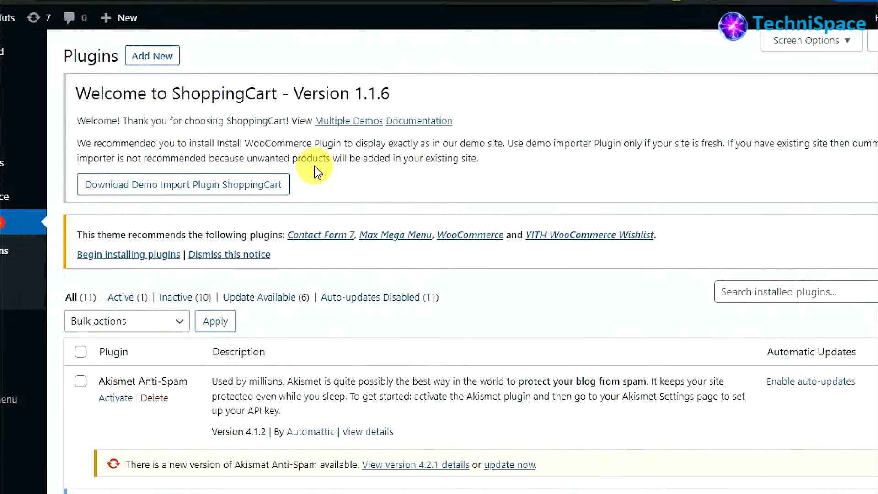
click(174, 57)
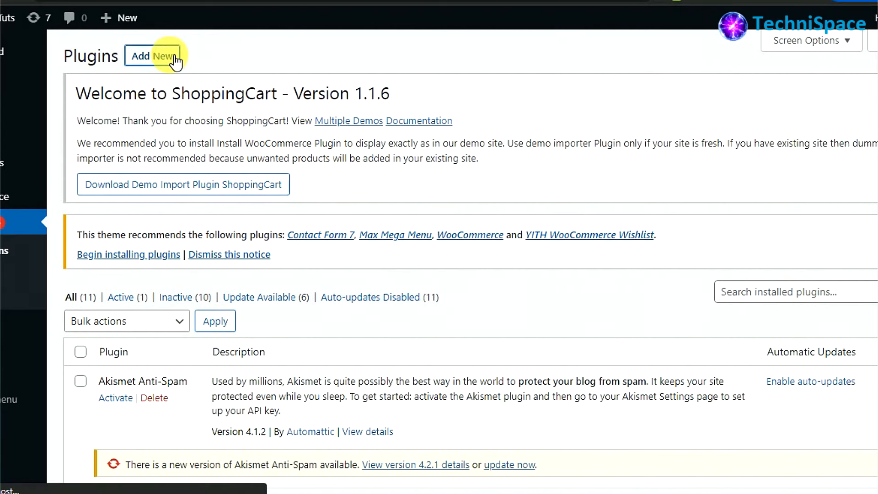
click(769, 303)
text(tablepress)
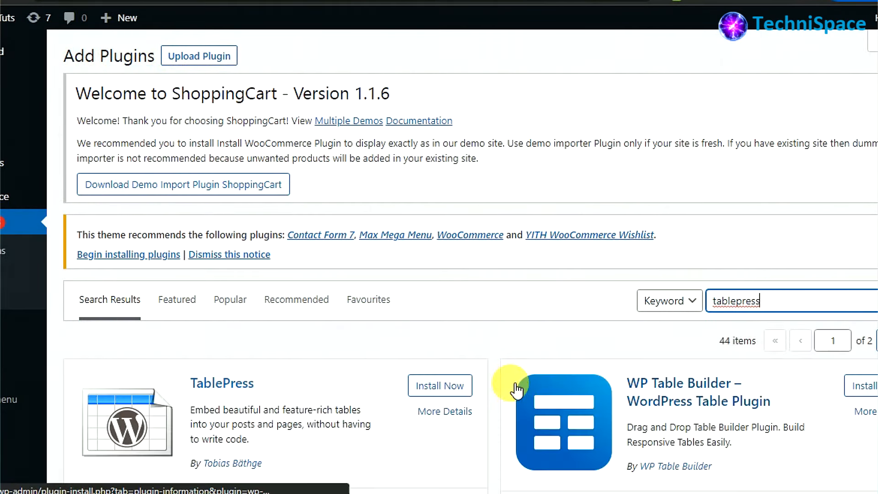
Install the TablePress plugin from the search results and activate it
scroll(272, 383, down, 3)
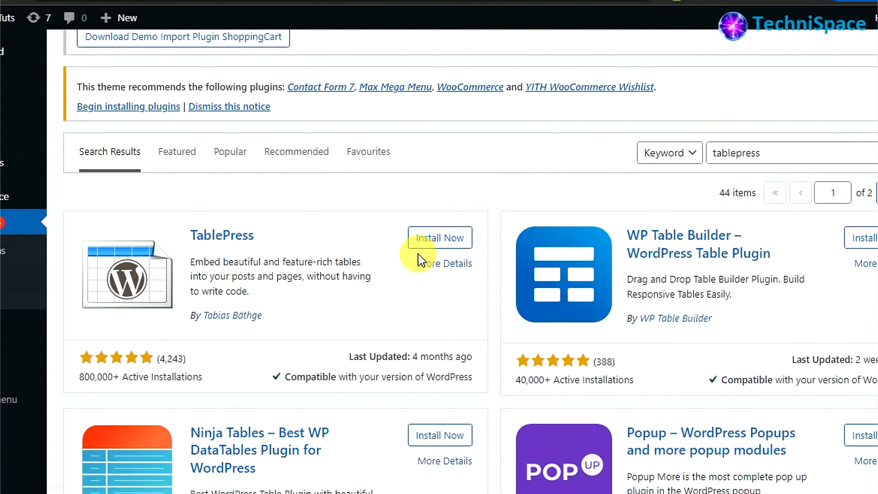
click(423, 241)
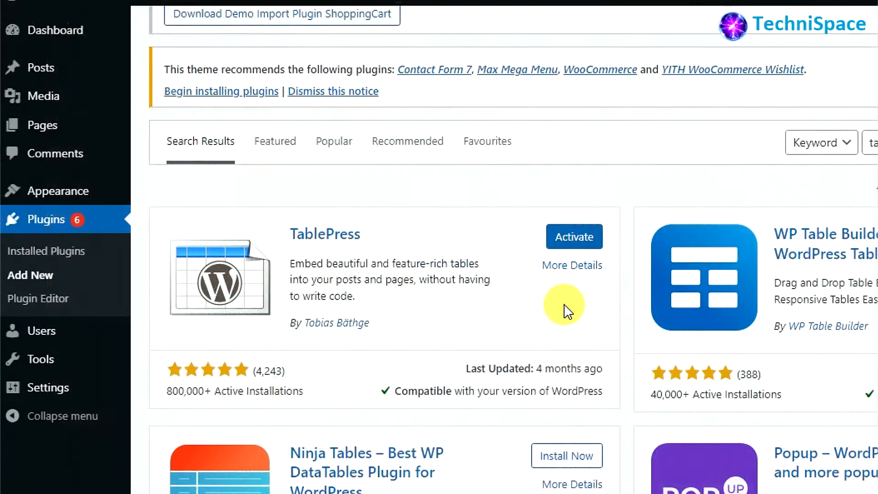
click(567, 241)
scroll(588, 320, down, 15)
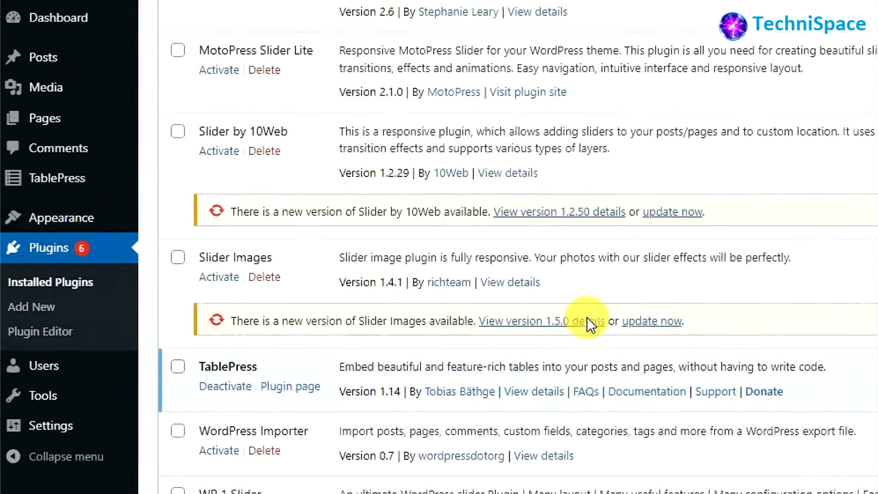
Start a new TablePress table named "Products" with the description "Shirts, T shirts, jeans, Pants"
mouse_move(42, 178)
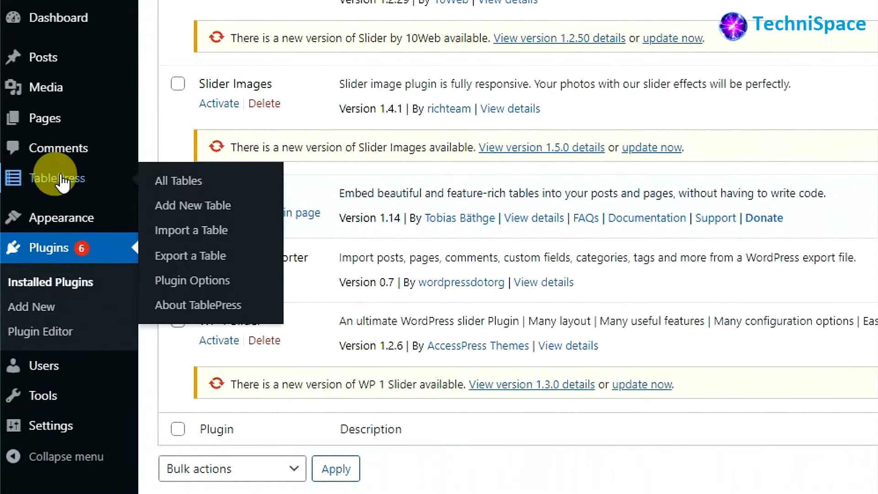
click(190, 183)
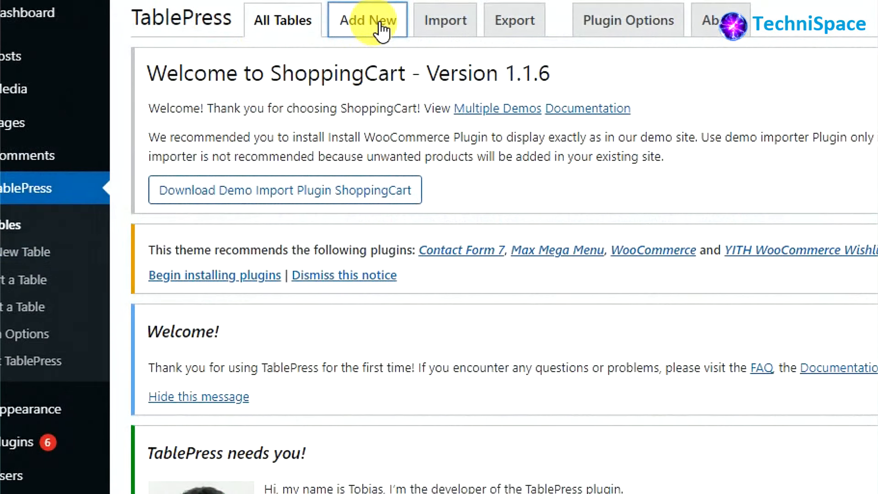
click(379, 26)
scroll(451, 327, down, 2)
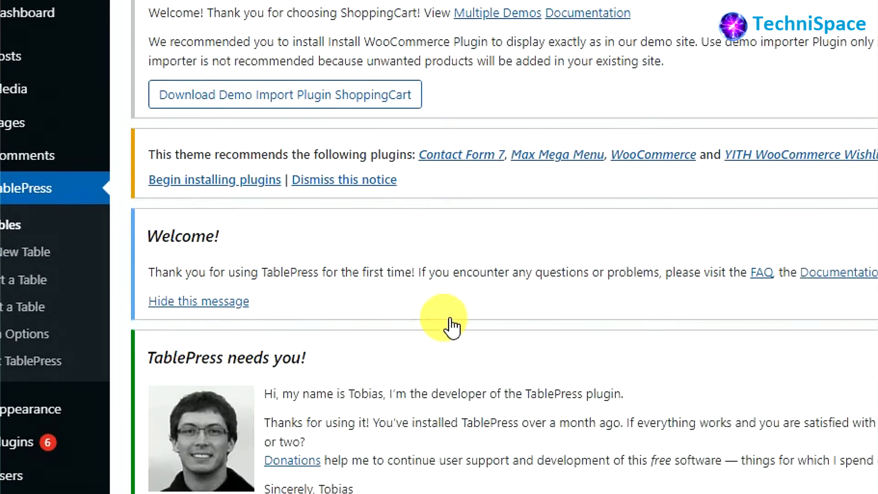
click(339, 373)
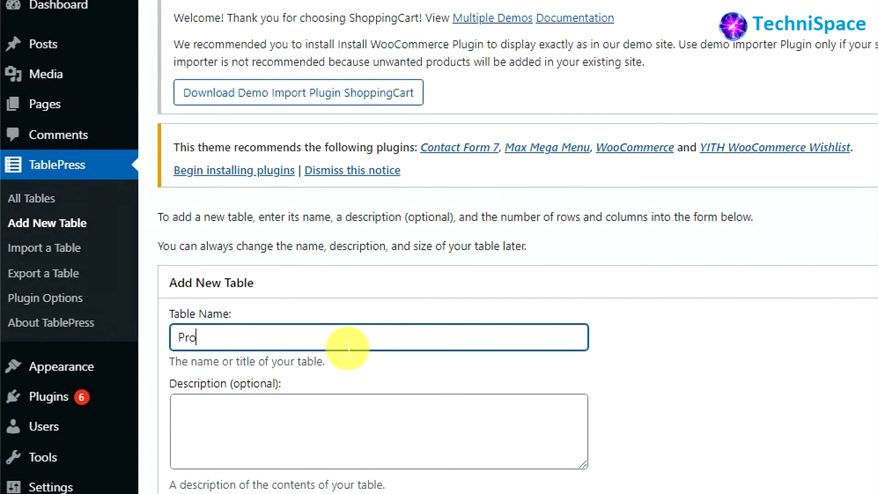
text(Products)
click(320, 412)
text(Shirts, T)
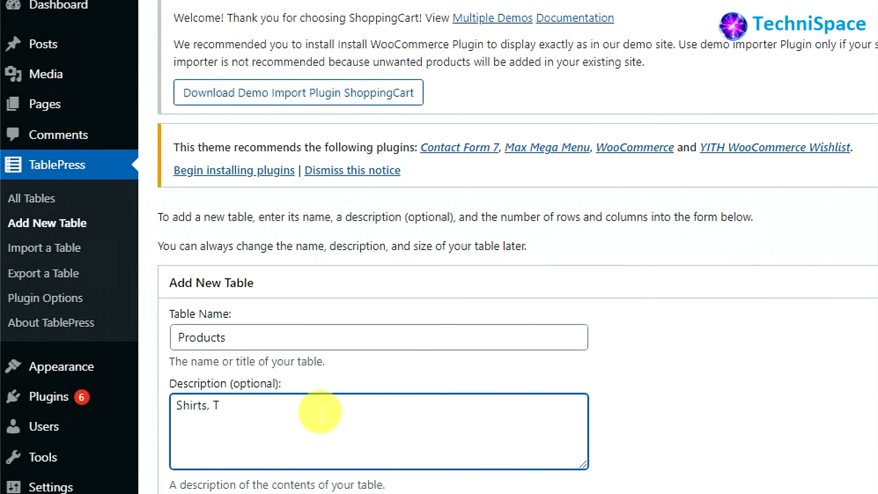
text( shirts, jeans, Pants)
Set the new table to 3 rows and 3 columns, and add it
double_click(181, 358)
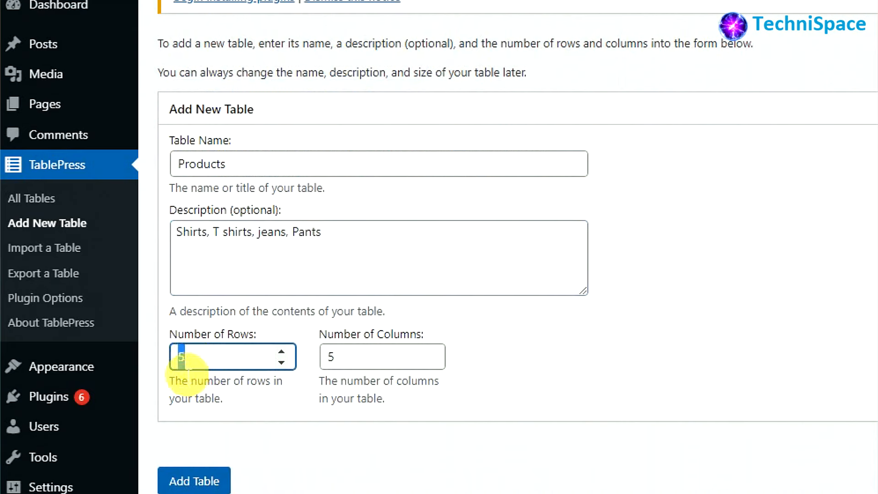
key(Down)
key(Down)
double_click(333, 359)
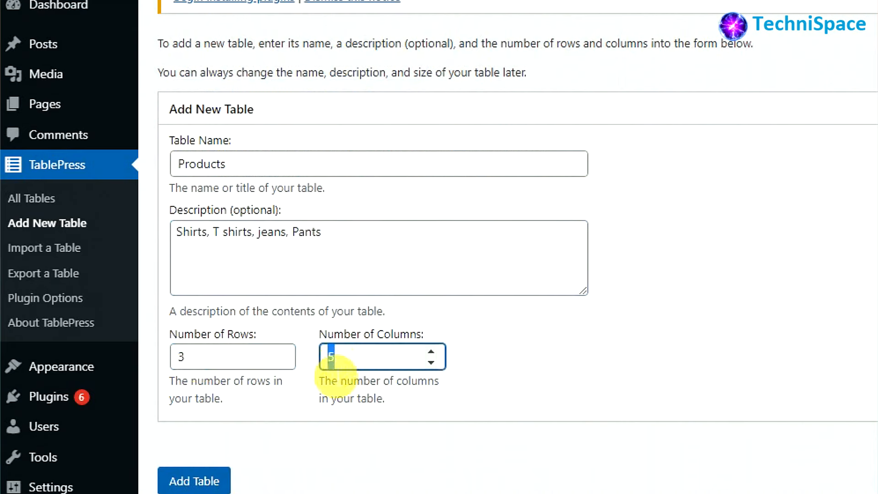
key(Down)
key(Down)
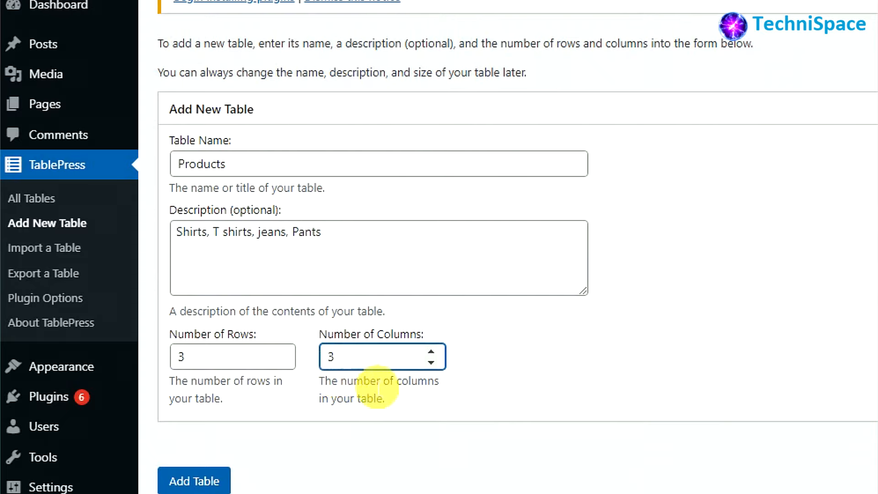
scroll(366, 385, down, 1)
click(195, 448)
Fill the table's first row with the headings Products, Description and Buy in columns A to C
scroll(174, 177, down, 10)
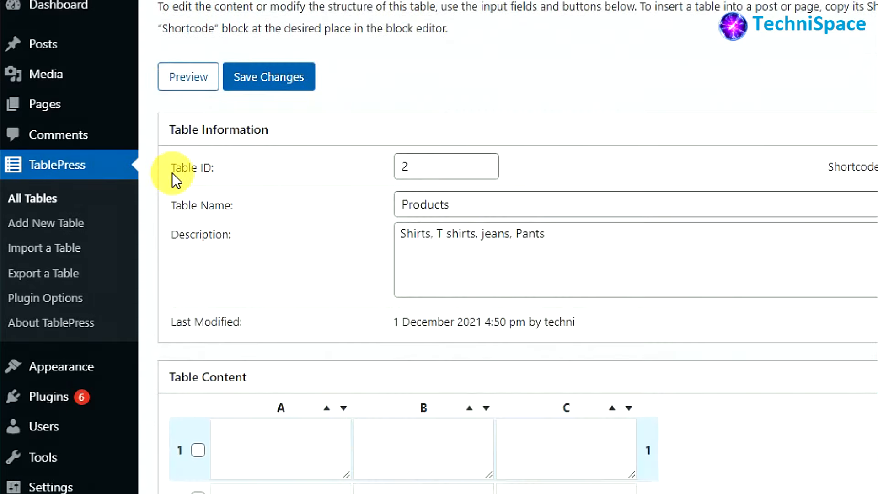
click(245, 193)
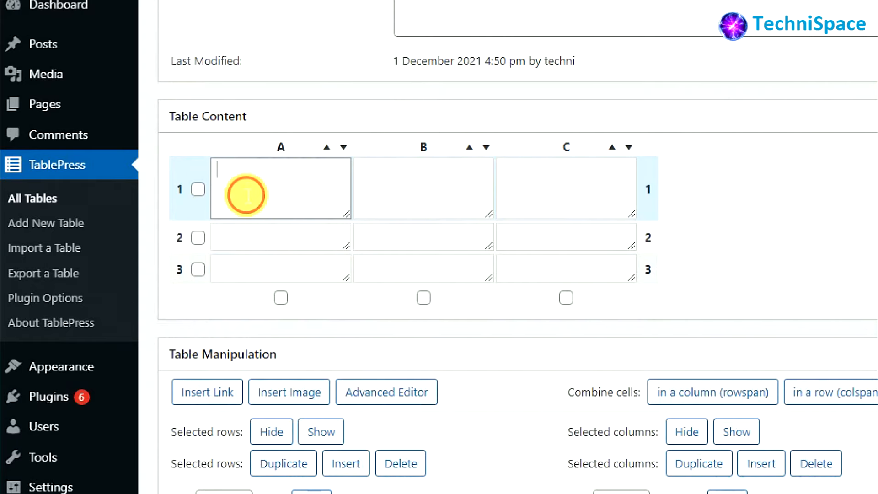
scroll(247, 195, up, 2)
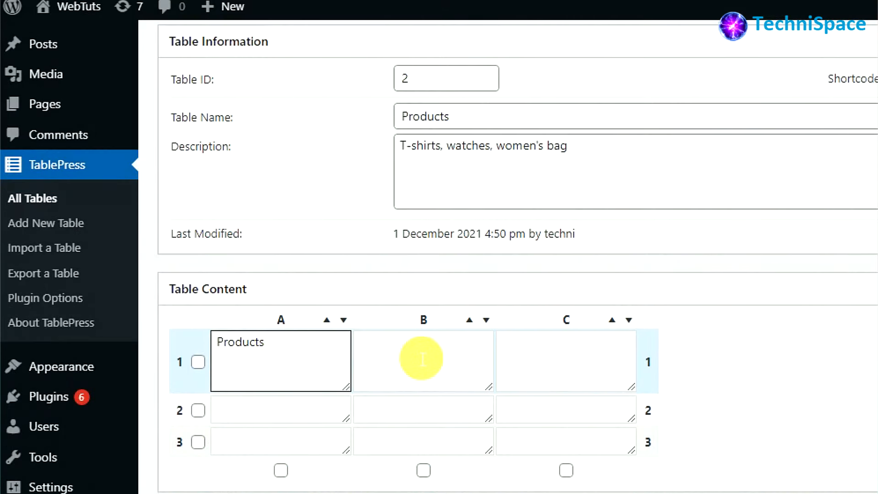
click(421, 359)
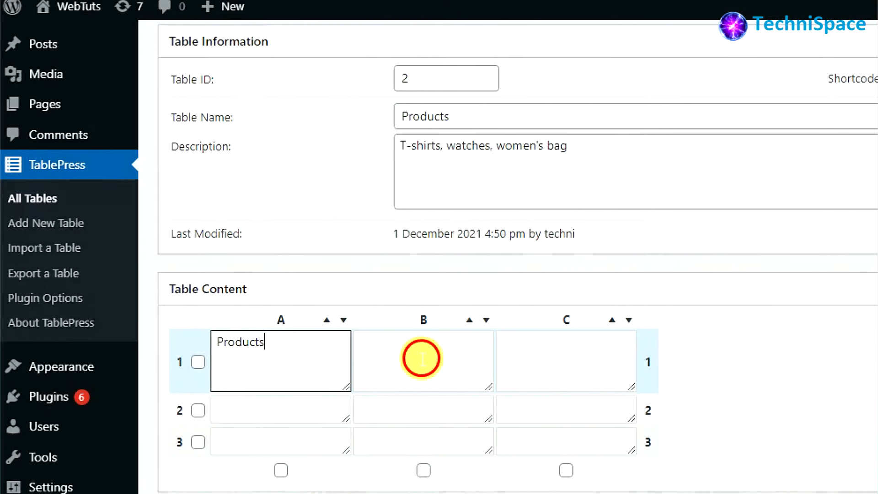
text(Description)
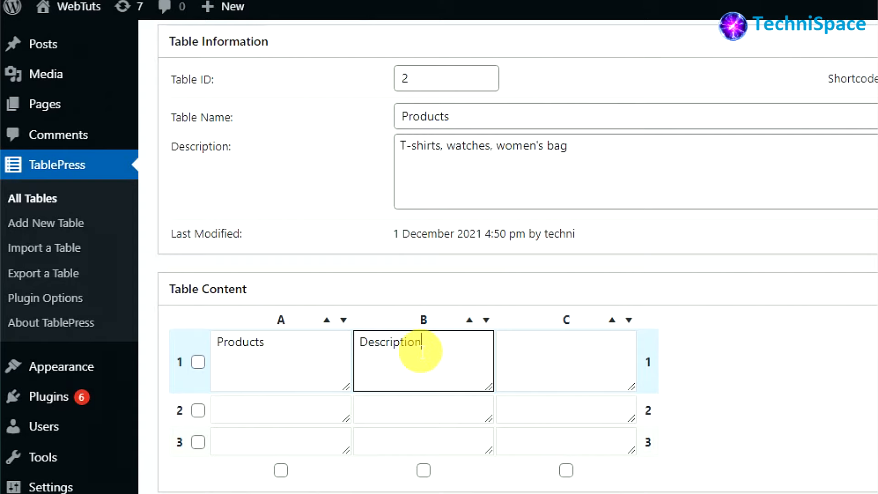
click(520, 364)
text(Buy)
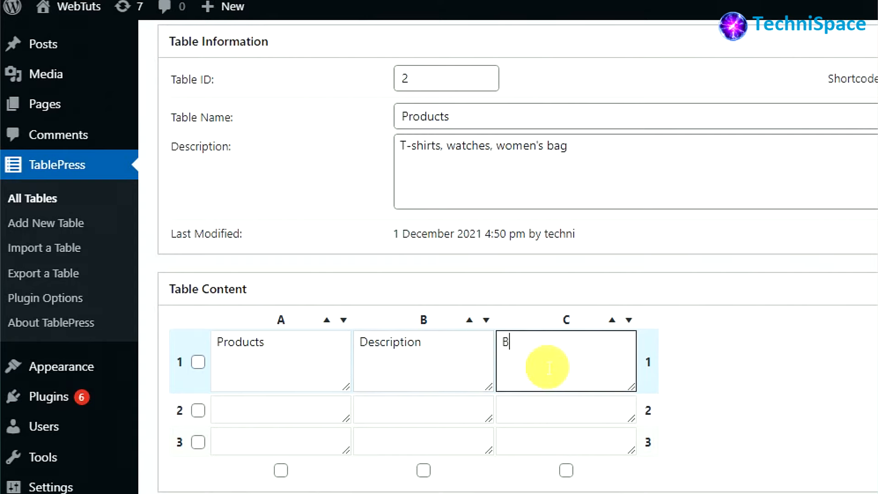
Insert the grey T-shirt image from the media library into cell A2 of the table
click(311, 413)
scroll(312, 414, down, 2)
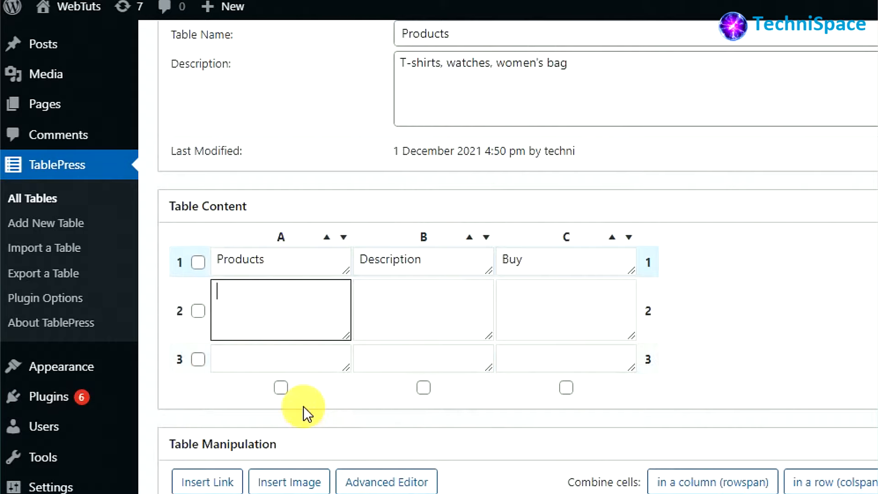
scroll(304, 407, down, 3)
scroll(284, 320, down, 2)
scroll(292, 332, down, 2)
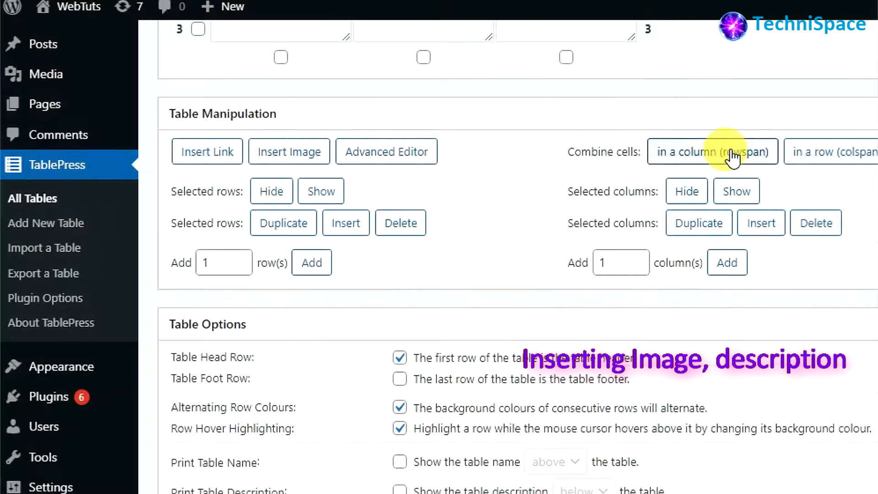
scroll(567, 256, up, 4)
scroll(504, 256, down, 2)
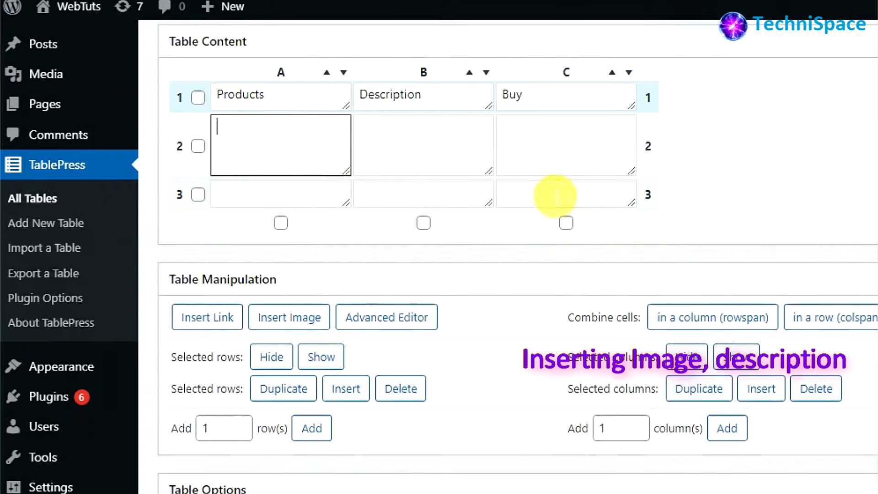
click(298, 332)
click(686, 88)
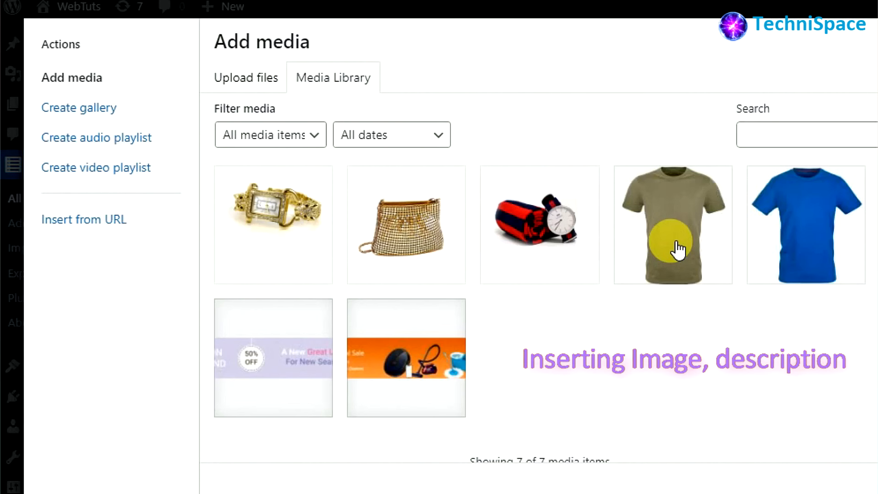
click(678, 249)
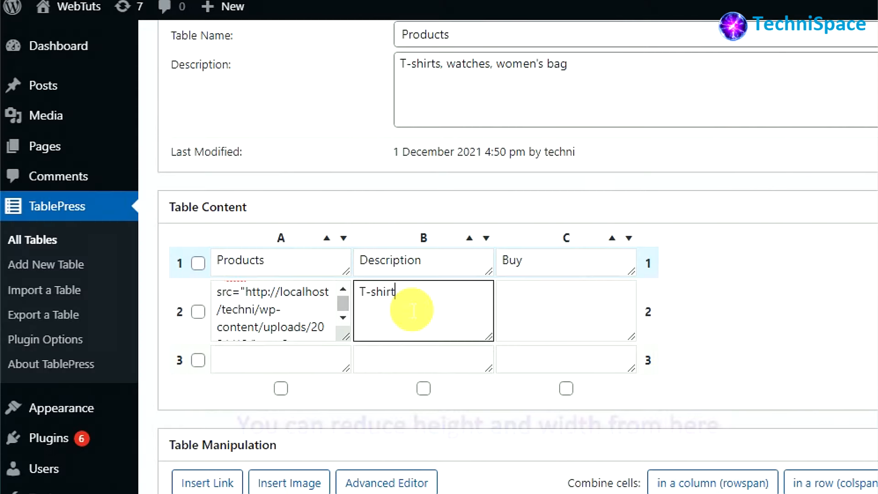
Enter "T-shirts Grey color" as the product description in cell B2
text(shirts)
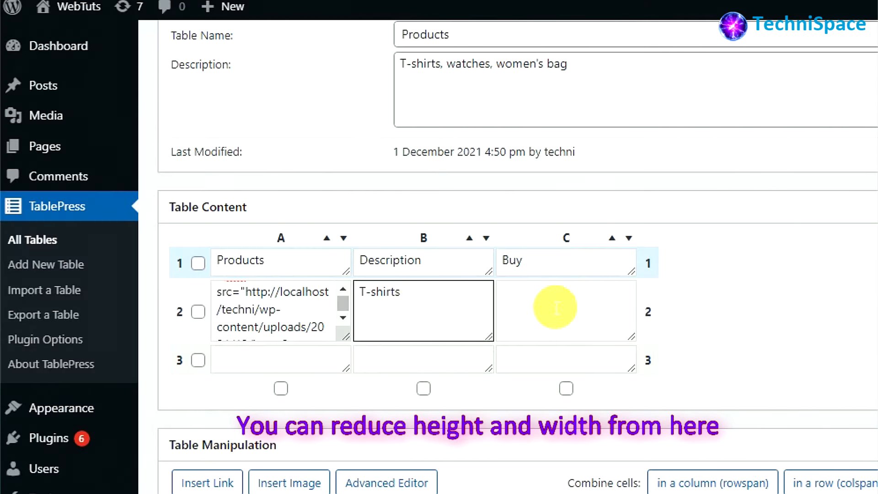
text( Grey color)
key(Tab)
Insert the Buy Now button image, Payment_Button2.png, from the media library into cell C2
click(290, 483)
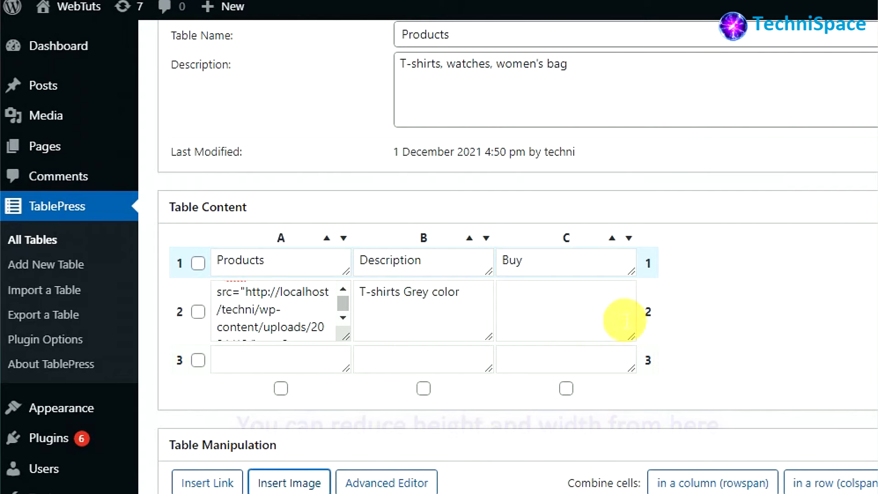
click(622, 317)
click(63, 236)
scroll(748, 396, down, 6)
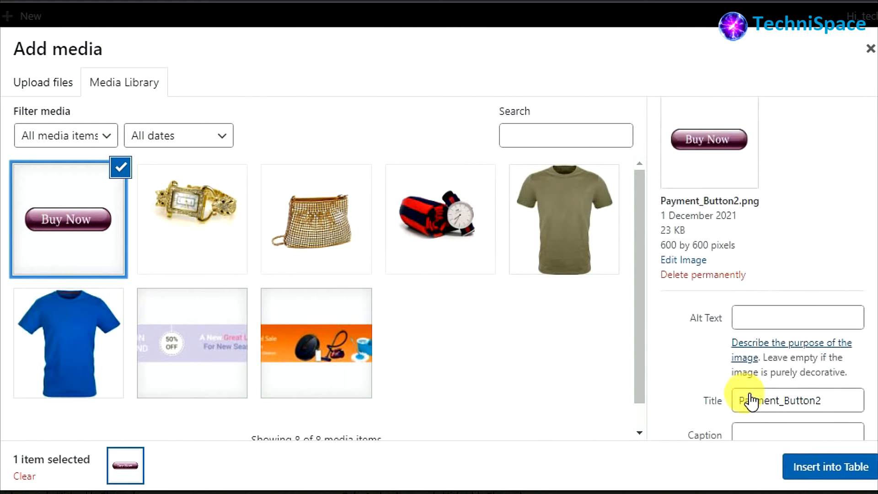
click(807, 467)
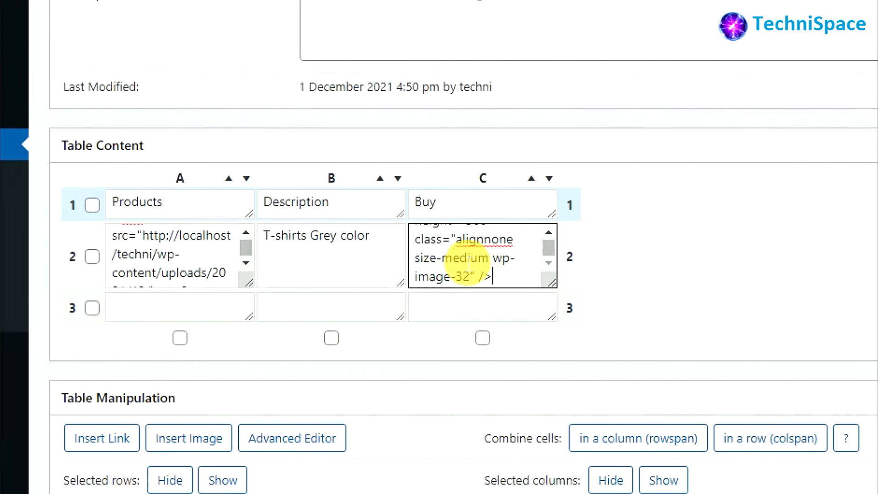
Insert the gold watch image into cell A3 and describe it as "Fashion jewellery watch" in cell B3
scroll(467, 258, up, 2)
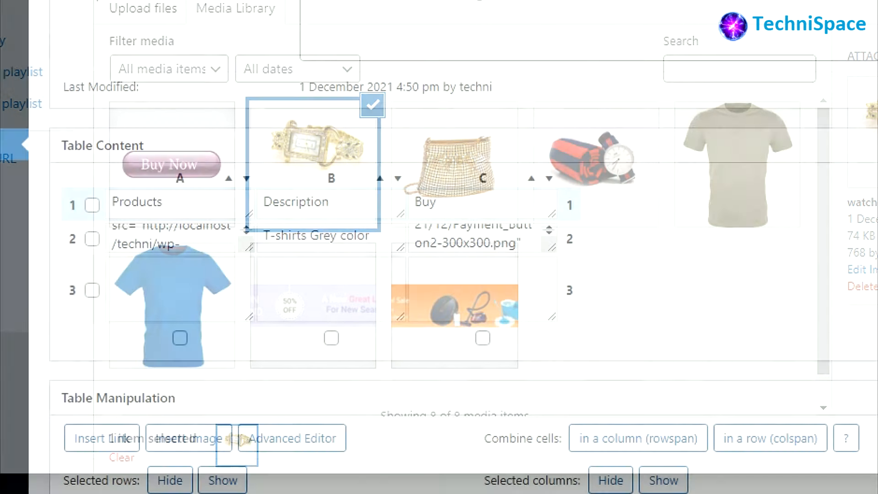
click(237, 289)
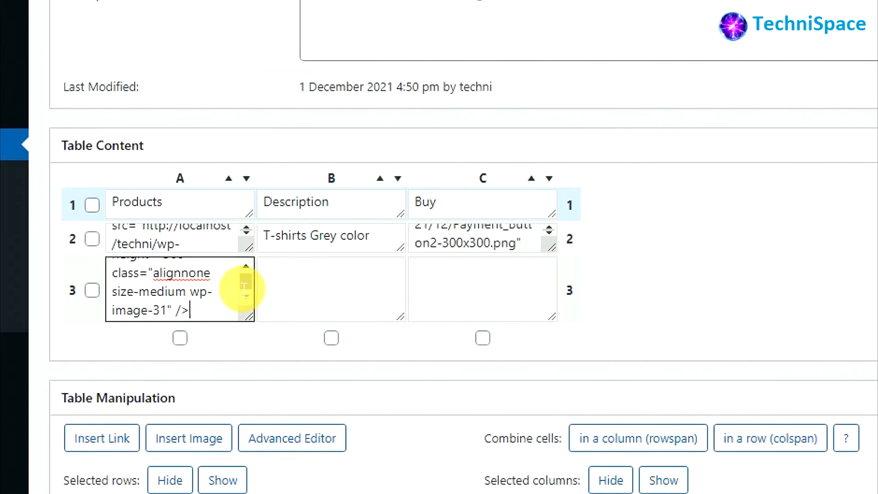
click(296, 286)
text(Fashion jewellery watch)
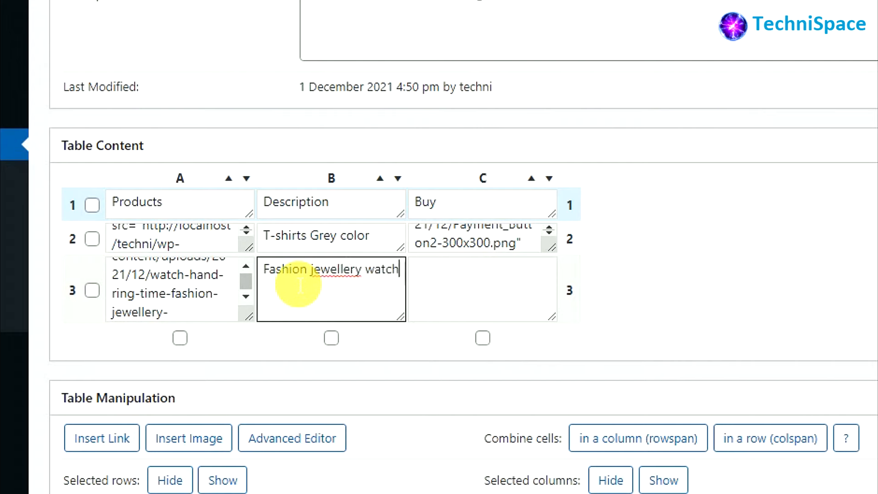
Copy the complete Buy Now image code from cell C2 into cell C3
click(450, 250)
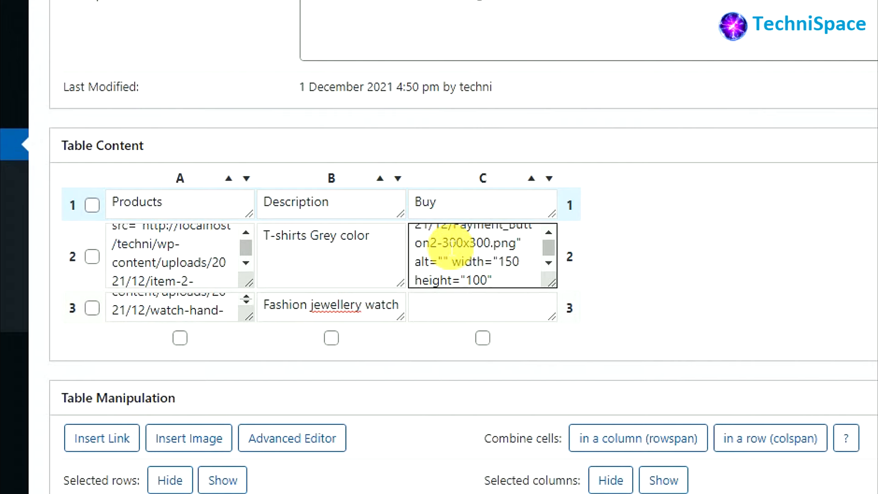
key(ctrl+a)
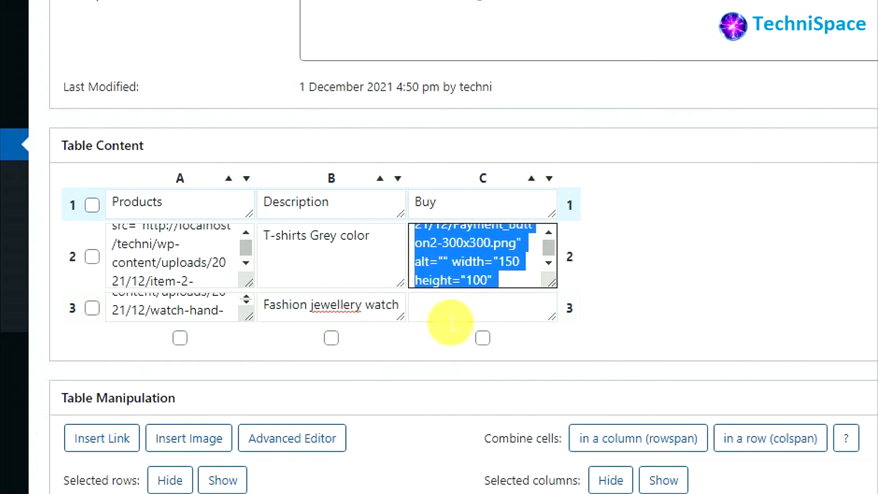
click(449, 316)
text(<img src="http://localhost/techni/wp-content/uploads/2021/12/Payment_button2-300x300.png" alt="" width="150" height="100" class="alignnone size-medium wp-image-32" />)
scroll(311, 291, up, 1)
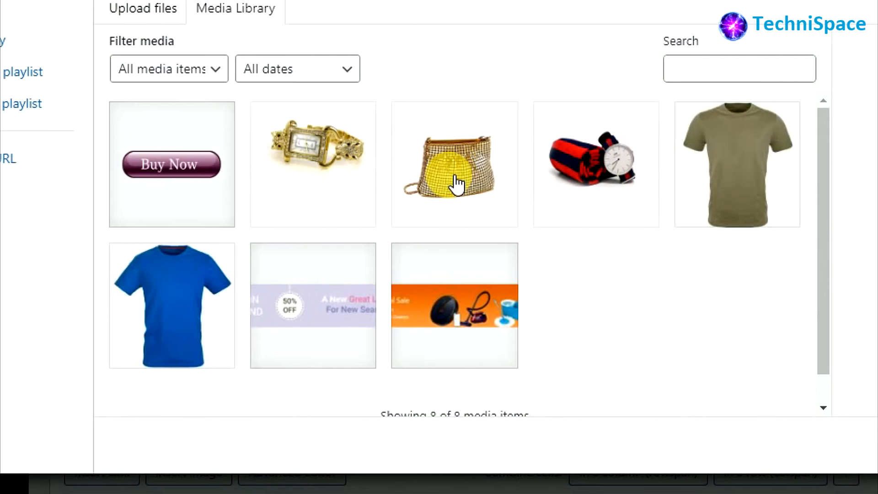
Insert the gold handbag image from the media library into cell A4
click(454, 177)
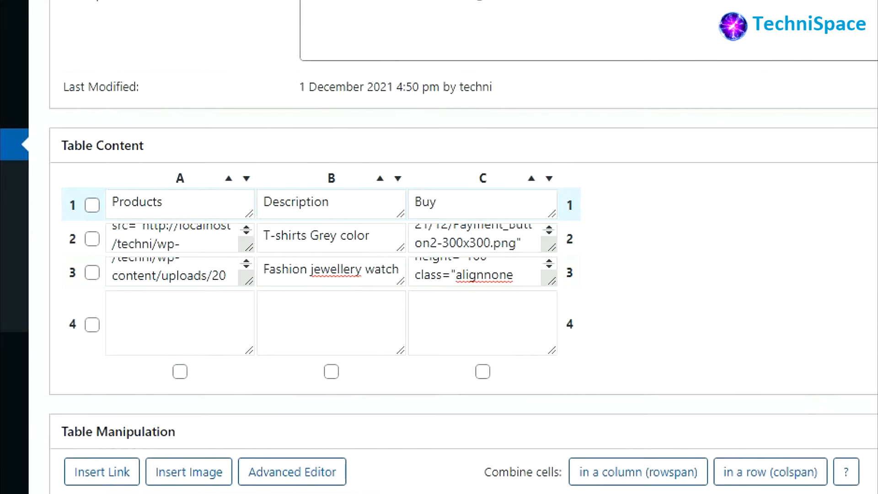
click(220, 324)
key(ctrl+v)
scroll(215, 322, up, 2)
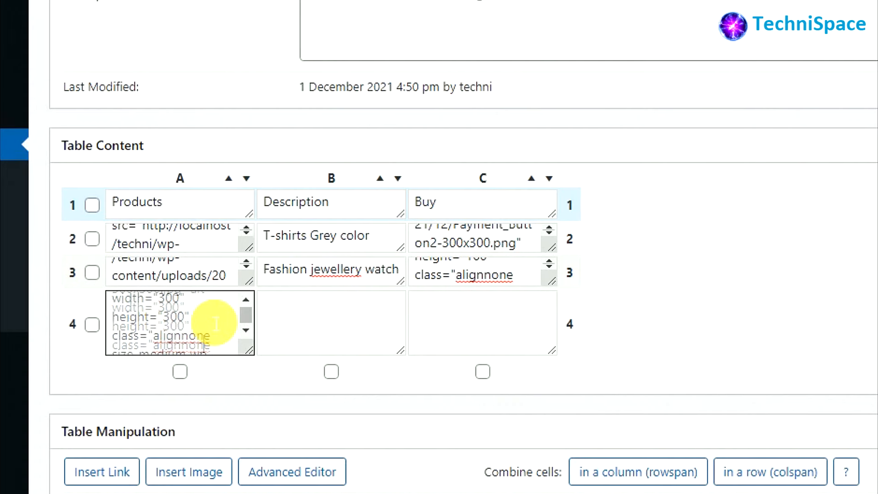
scroll(218, 326, down, 3)
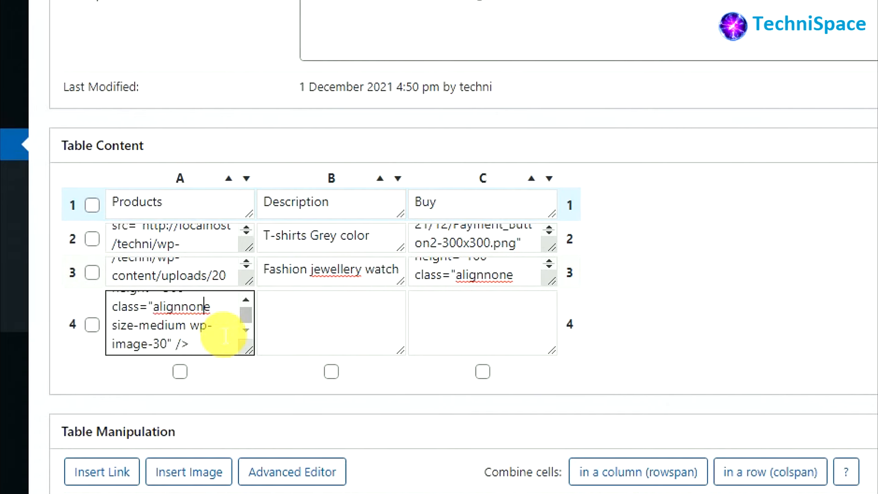
Enter "Female Hand bag jewellery" as the product description in cell B4
click(301, 331)
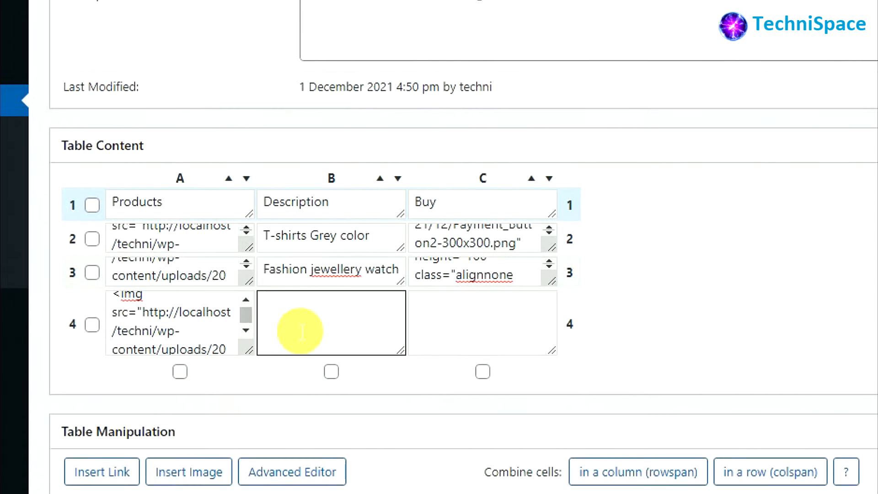
text(Female Hand ba)
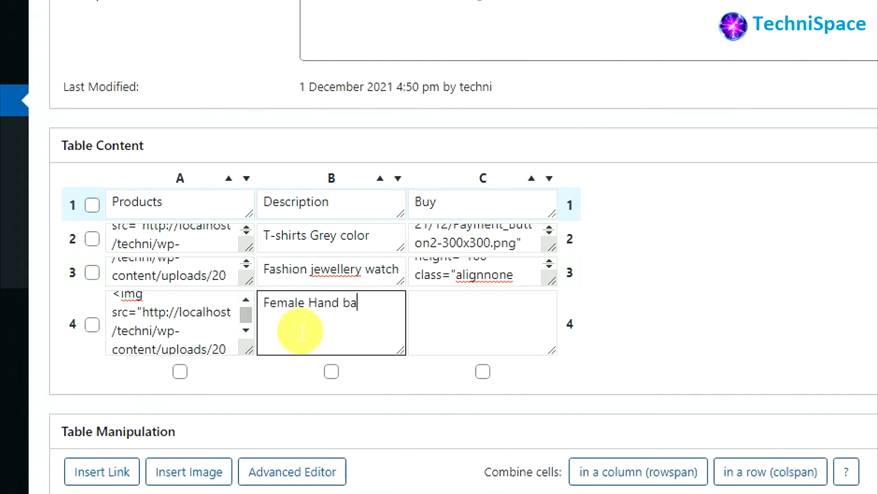
text(g jewellery)
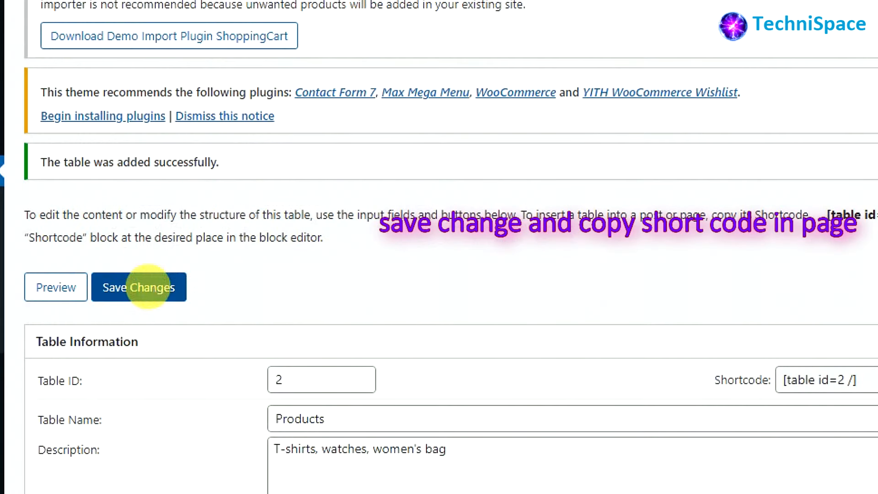
Save the Products table and copy its shortcode, with the Pages section opened in a new tab
click(147, 287)
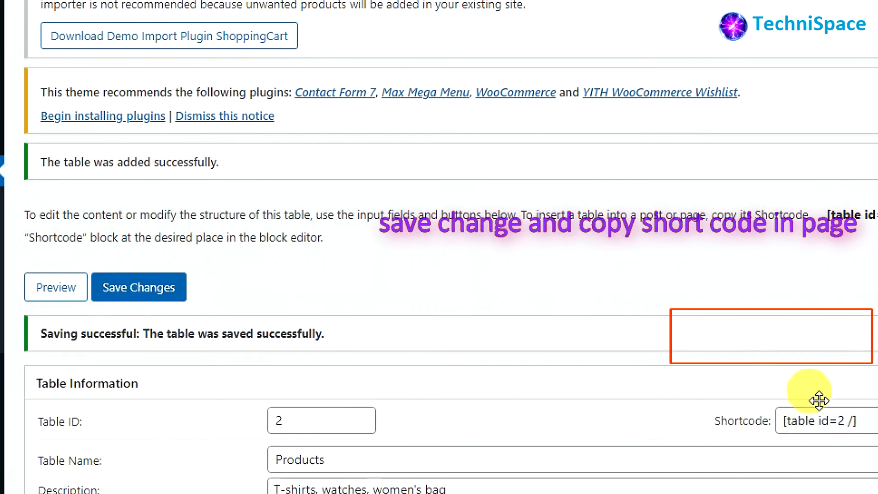
scroll(814, 393, down, 1)
click(831, 342)
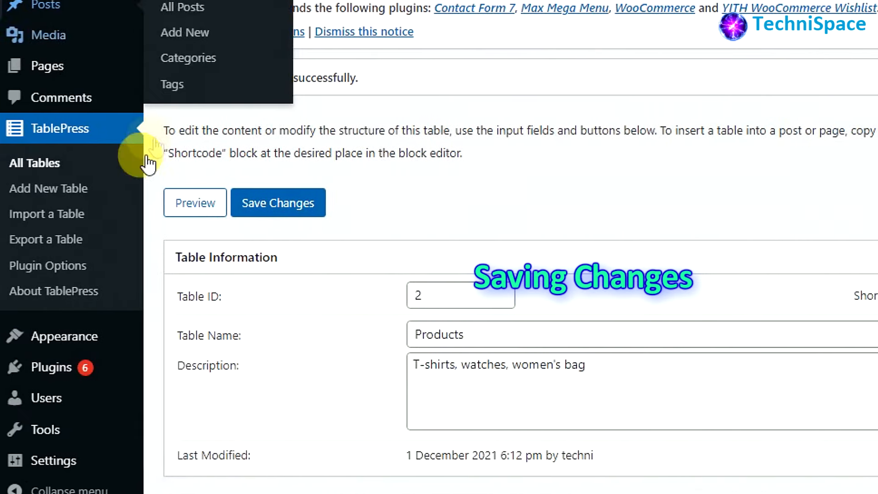
right_click(61, 64)
click(129, 82)
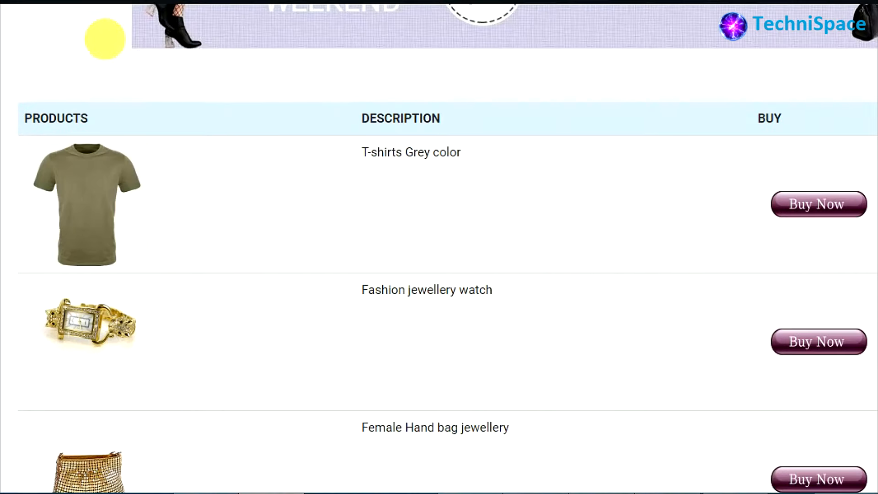
Review the product images, descriptions and Buy Now buttons of the table on the published page
scroll(212, 189, down, 2)
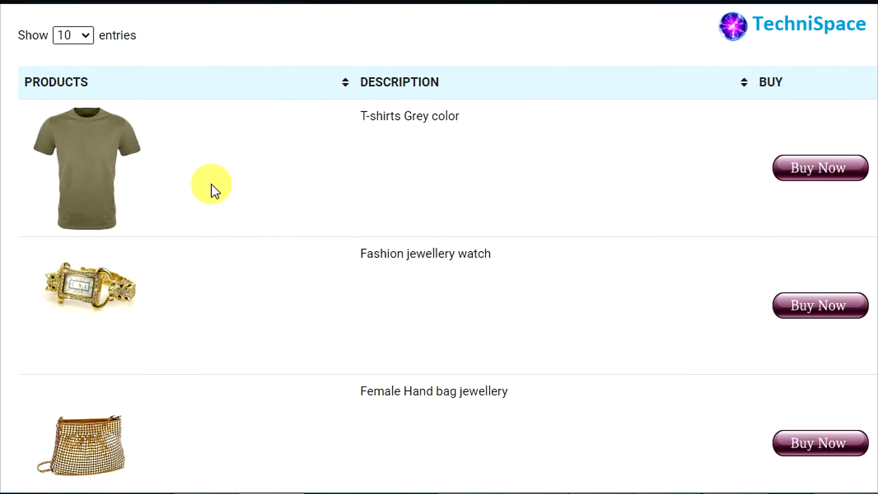
scroll(212, 188, down, 4)
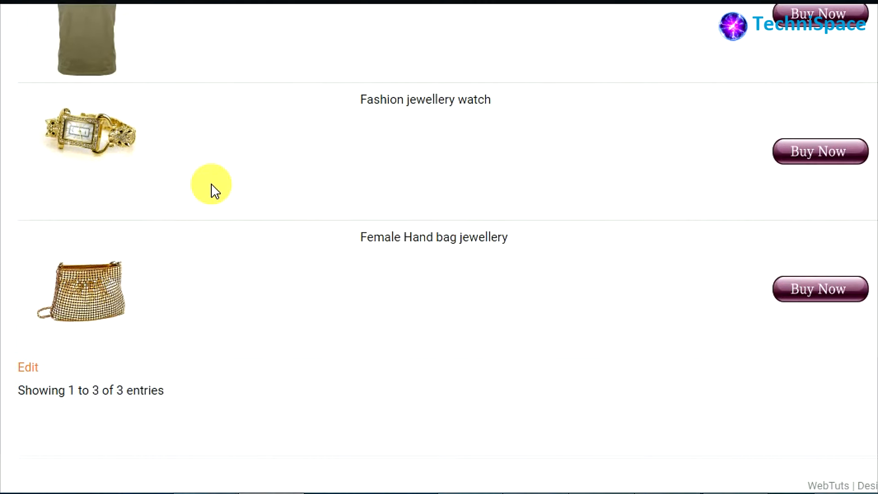
scroll(213, 188, up, 6)
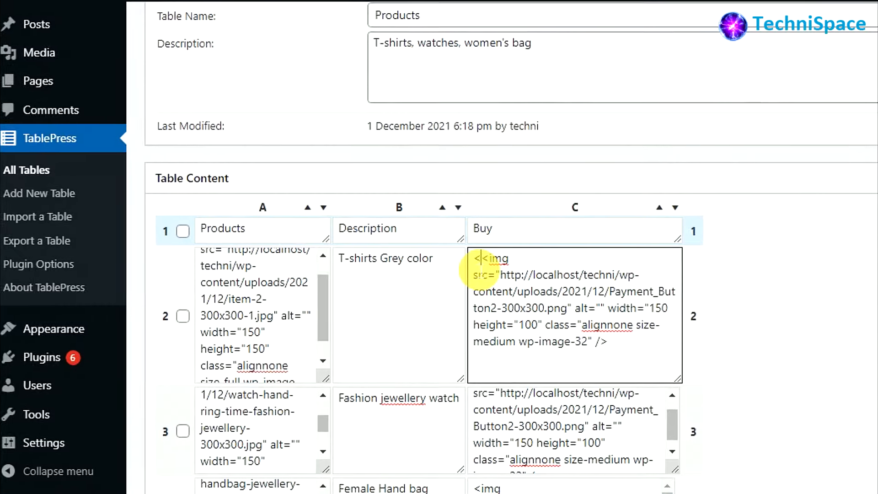
Wrap the Buy Now image code in cell C2 in a link tag pointing to aa.html
text(<a hre)
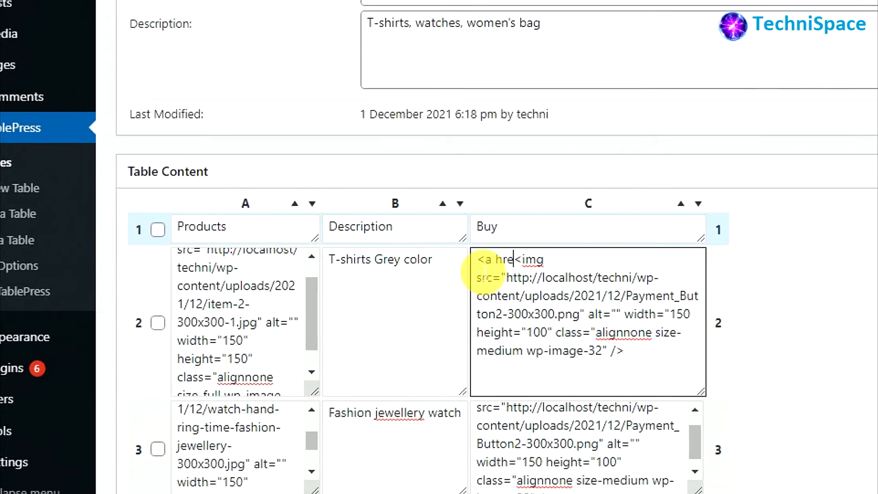
text(f)
text(=aa)
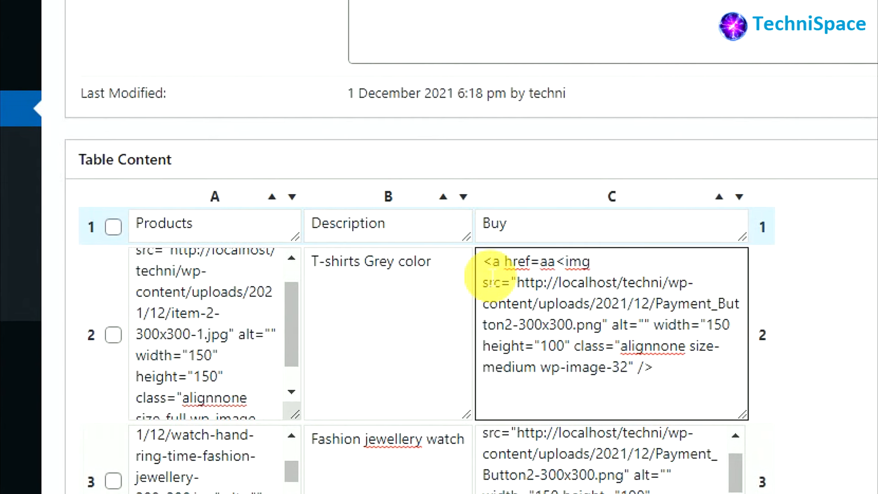
text(.html>)
click(671, 382)
text(<)
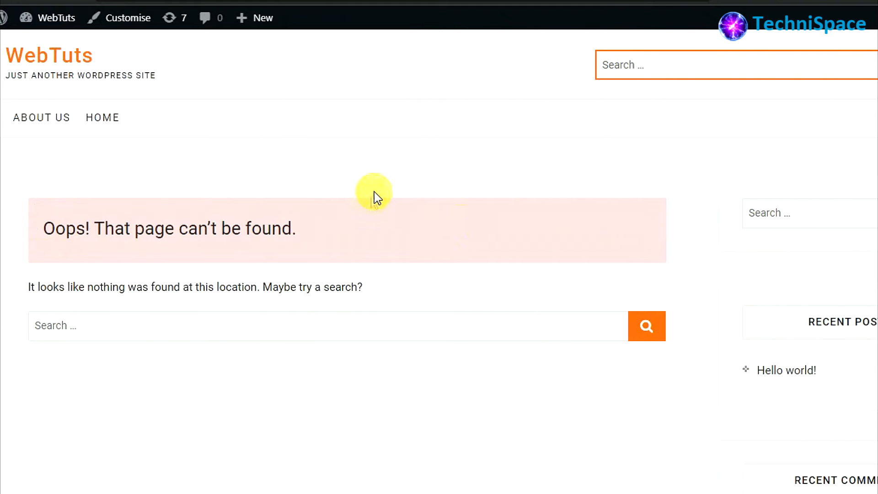
Import the CSV file 1-Products-2021-12-01.csv into TablePress as a new table
scroll(361, 190, down, 1)
click(238, 47)
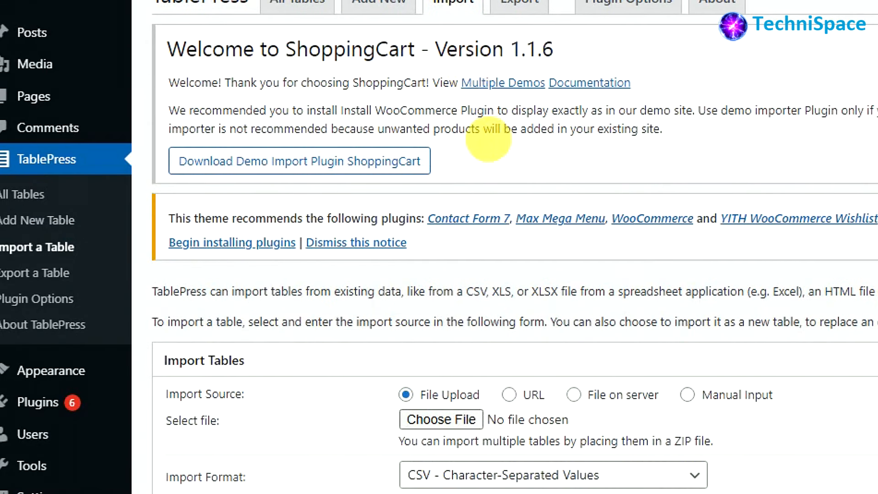
scroll(488, 140, down, 4)
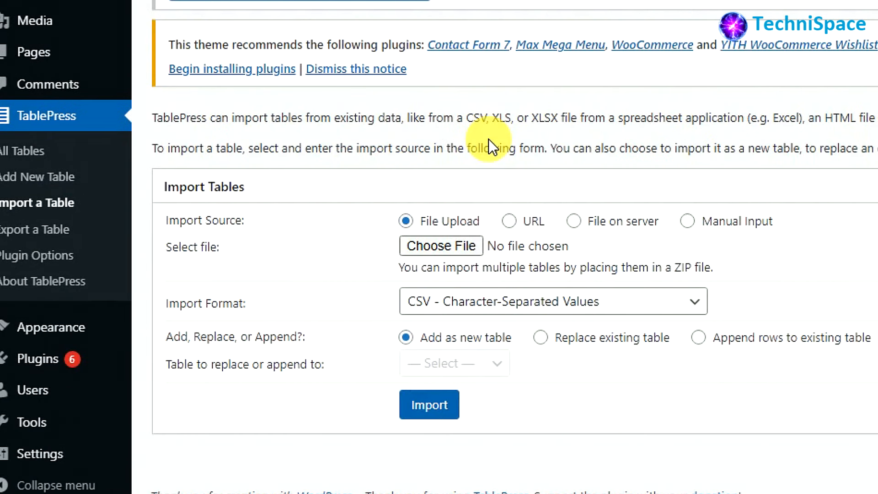
click(449, 254)
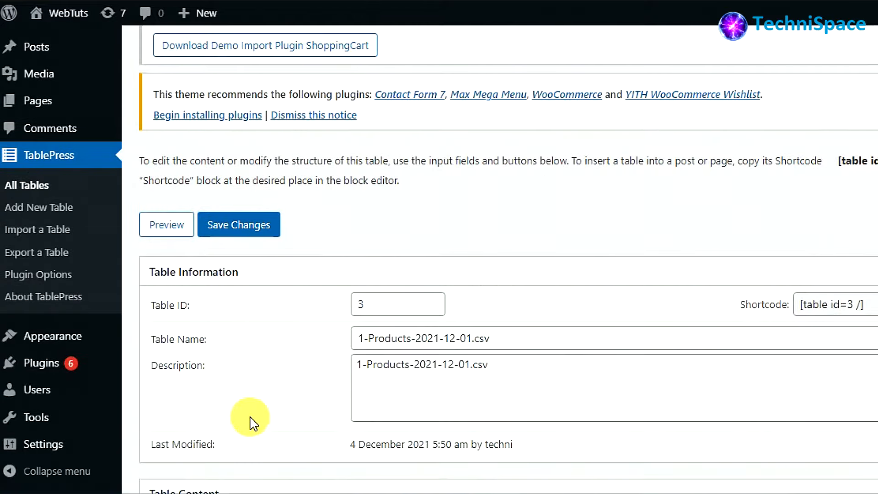
Add the imported table's shortcode [table id=3 /] above [table id=2 /] on the Home page and update the page
scroll(250, 417, down, 3)
click(858, 161)
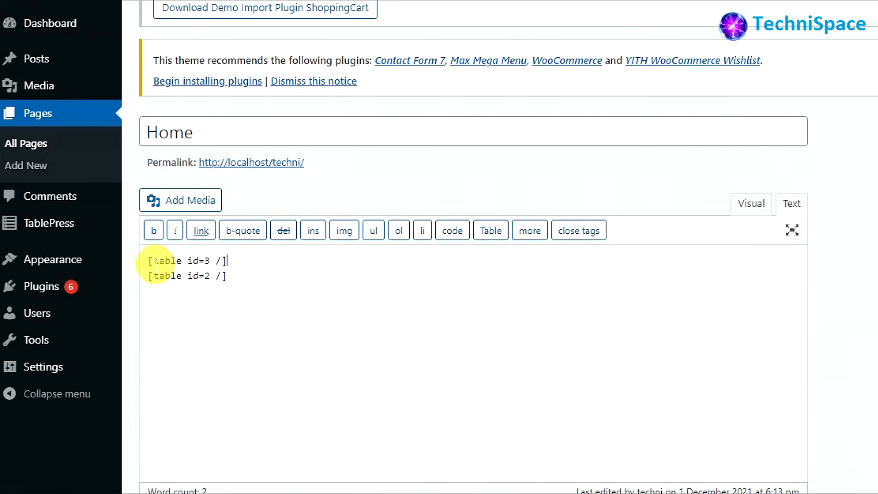
scroll(384, 320, up, 4)
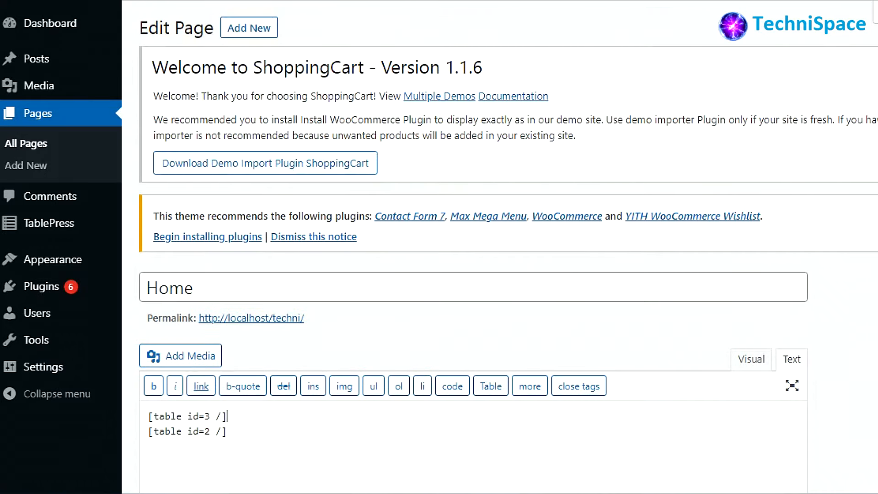
click(770, 414)
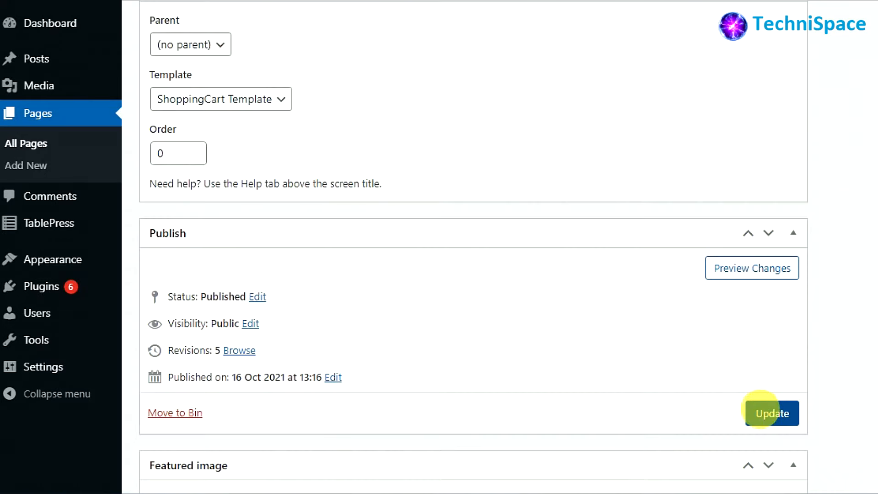
scroll(679, 409, down, 3)
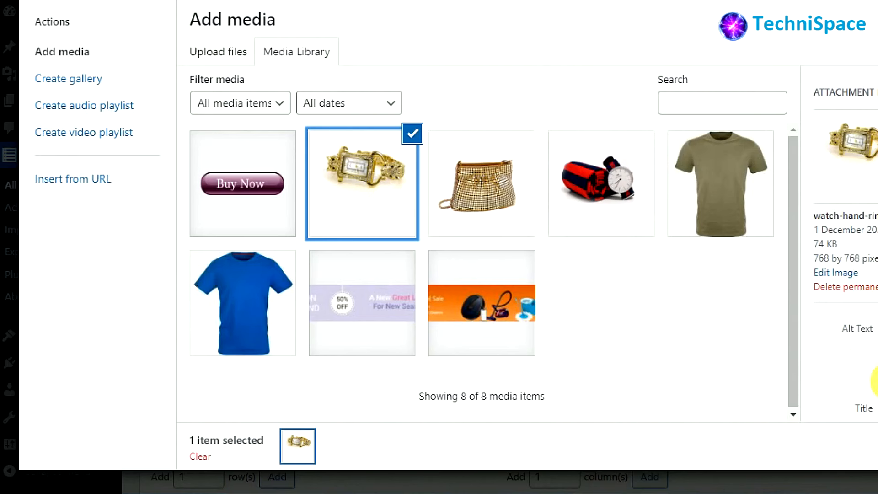
Add the red-and-navy strap watch image to cell D2 and save the table with row 3 prices Rs 300, 300, 2000, 1500 and 1500
click(598, 196)
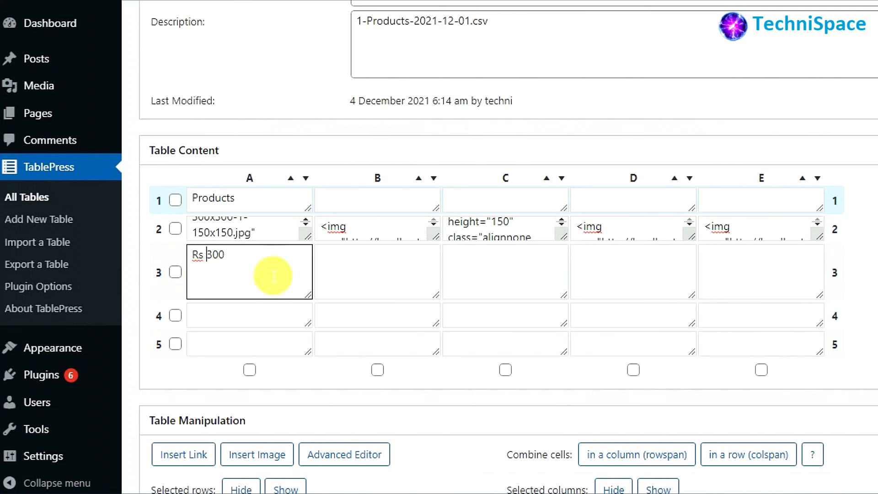
click(338, 272)
text(RS)
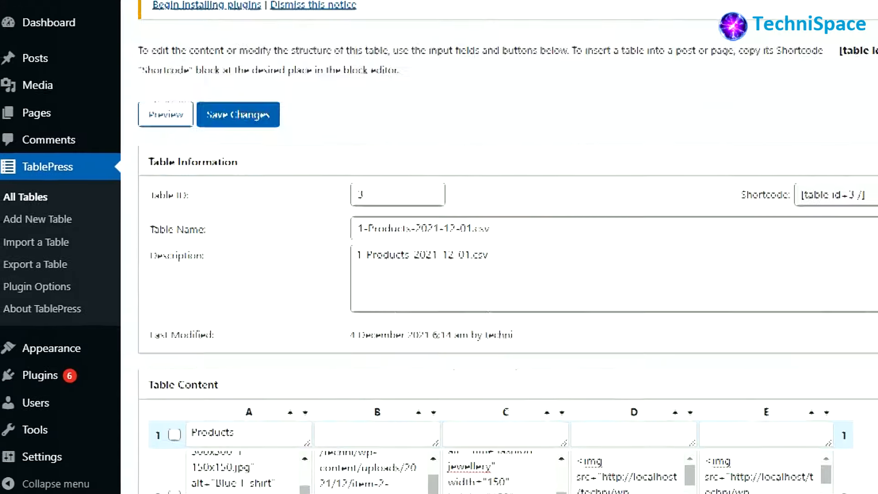
click(256, 115)
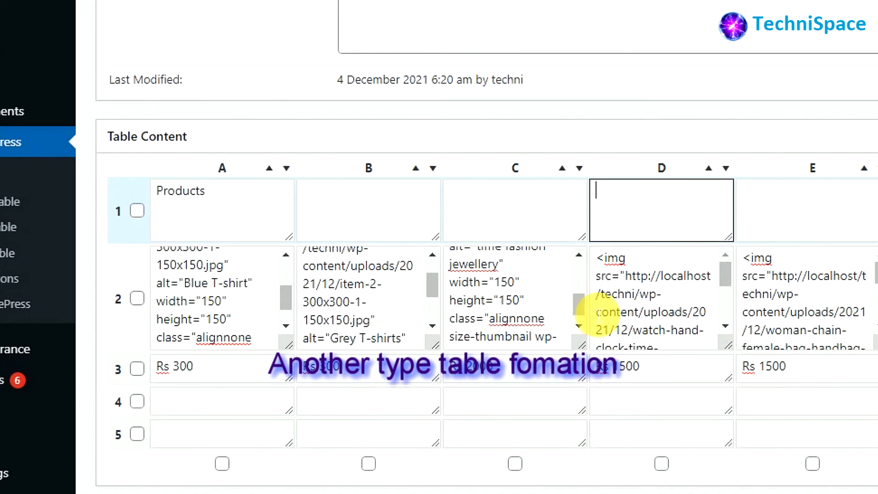
Enter the descriptions "Blue T shirt", "Grey T-shirt" and "Time fashion jewellery" in cells A3, B3 and C3
click(205, 371)
key(ctrl+a)
text(Blue T s)
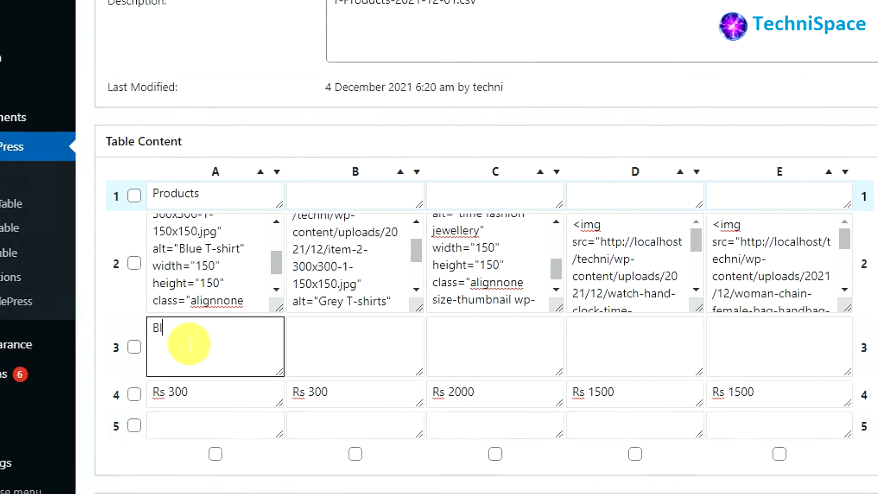
text(hirt)
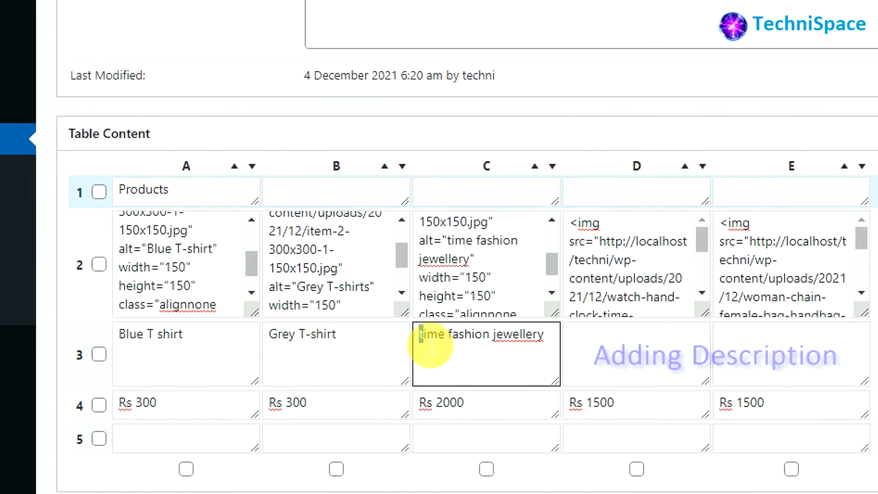
text(T)
Enter "Watch hand-clock time" in cell D3, based on the image file name in cell D2
click(658, 286)
scroll(658, 286, down, 1)
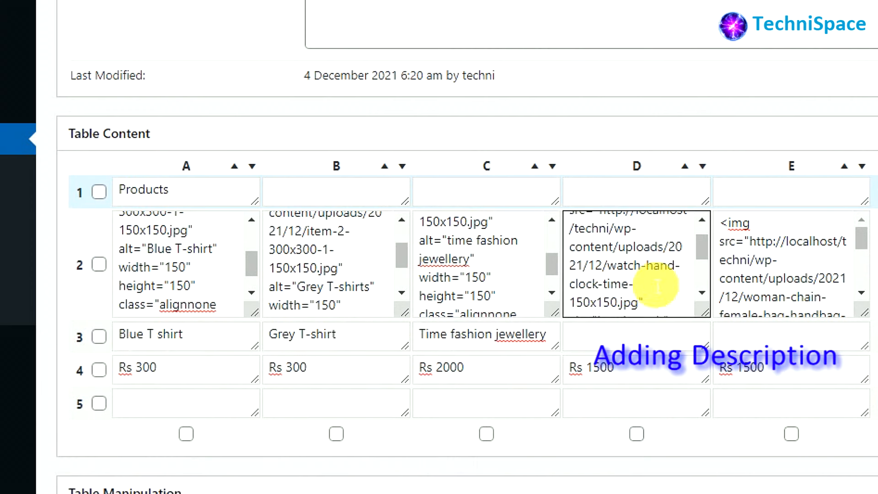
drag(600, 266, 634, 285)
click(591, 344)
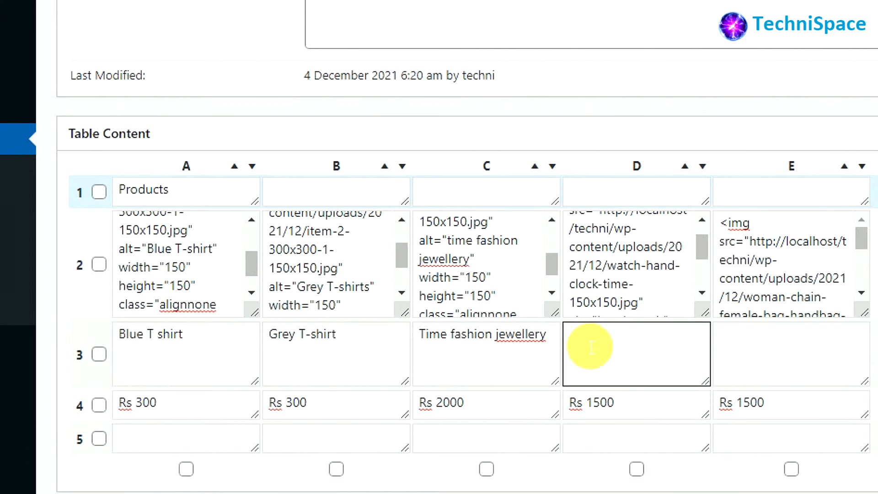
text(Watch hand-clock time)
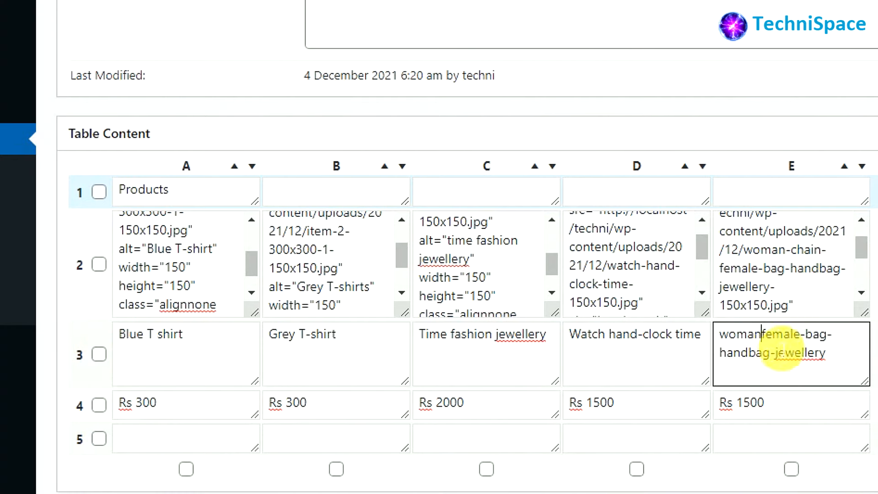
Reword the woman's jewellery handbag description in cell E3 and save the table changes
click(806, 341)
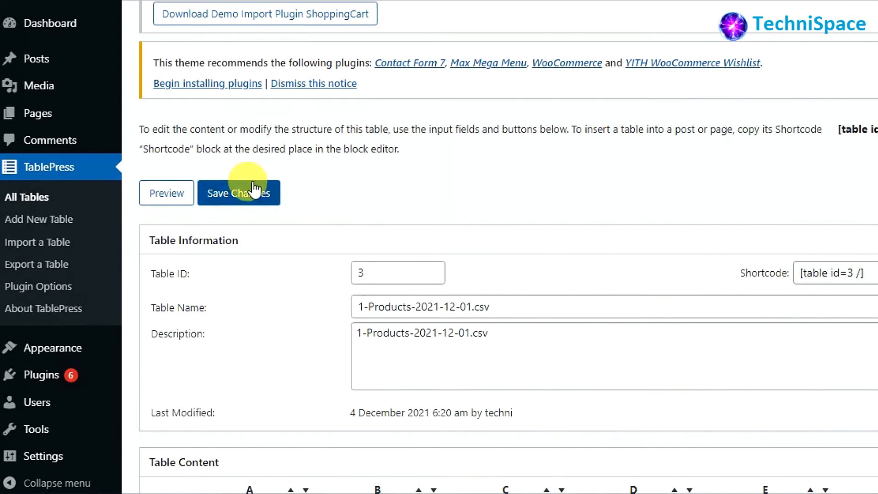
click(257, 192)
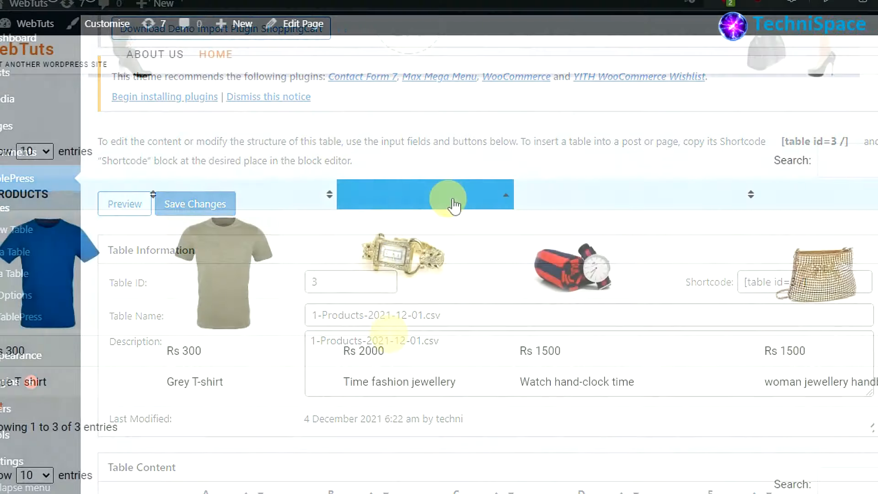
Test the sorting of the published product table by its third column in both directions
click(454, 200)
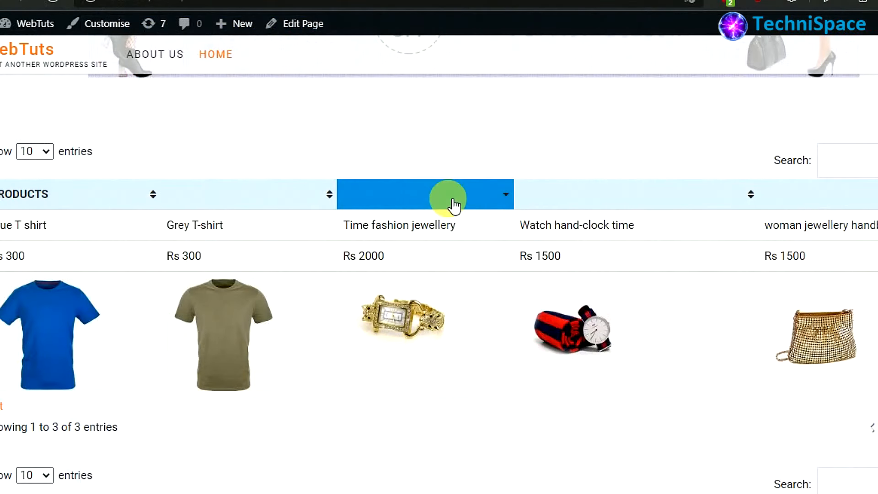
click(453, 202)
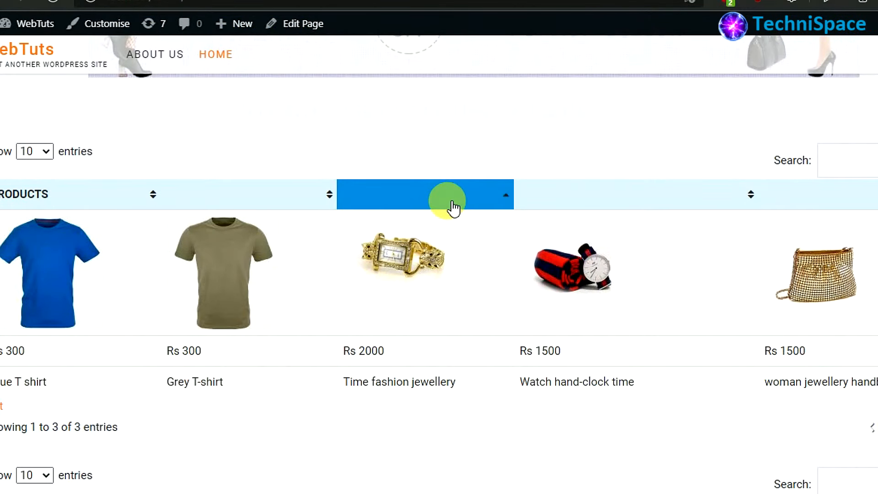
click(513, 205)
click(514, 201)
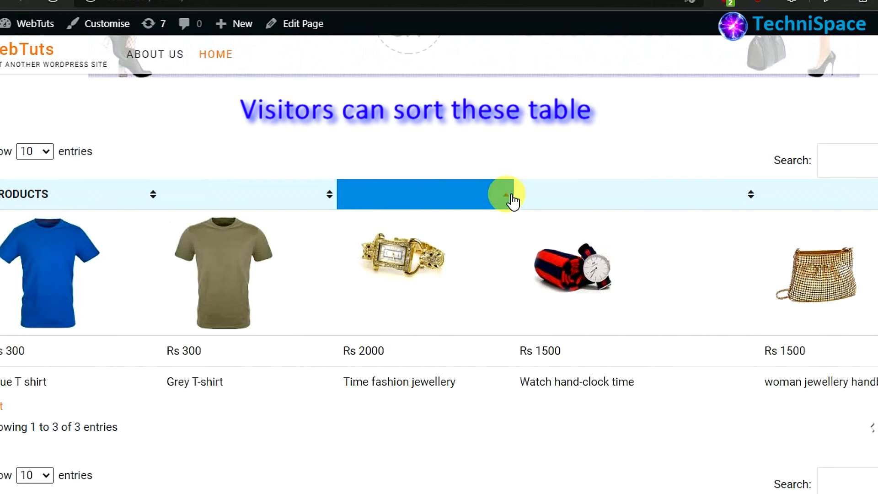
Test the sorting of the published product table by its third column again and by its second column
click(512, 201)
click(512, 200)
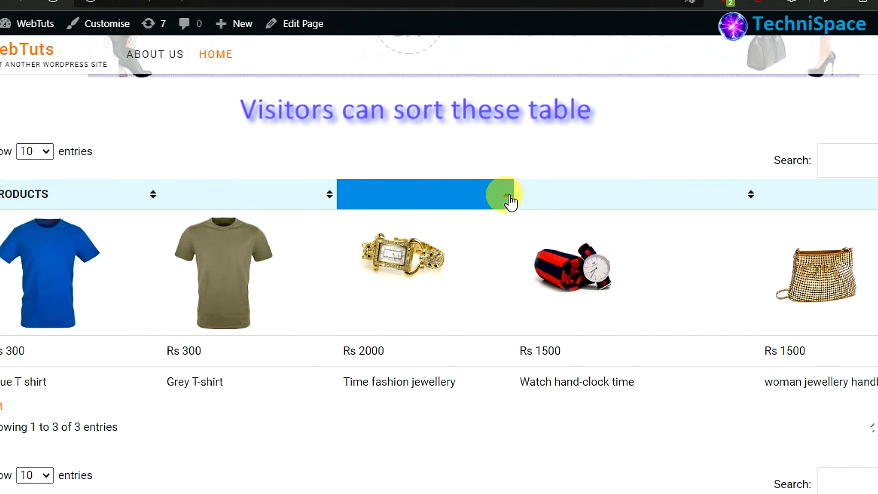
click(332, 197)
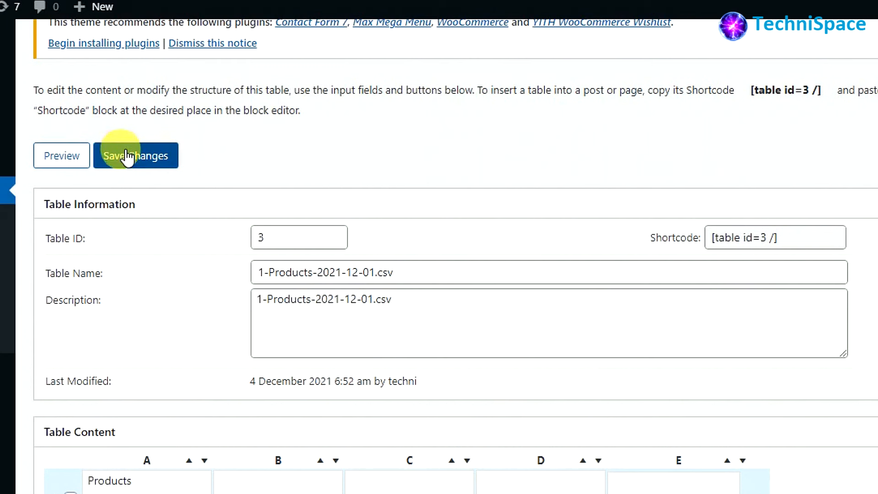
Save the changes to the imported table 1-Products-2021-12-01.csv and review the published product tables on the Home page
click(127, 157)
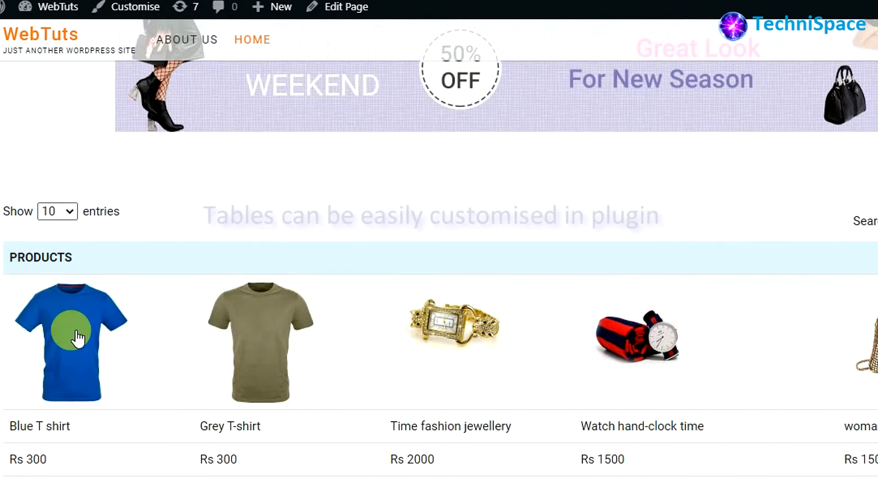
click(72, 331)
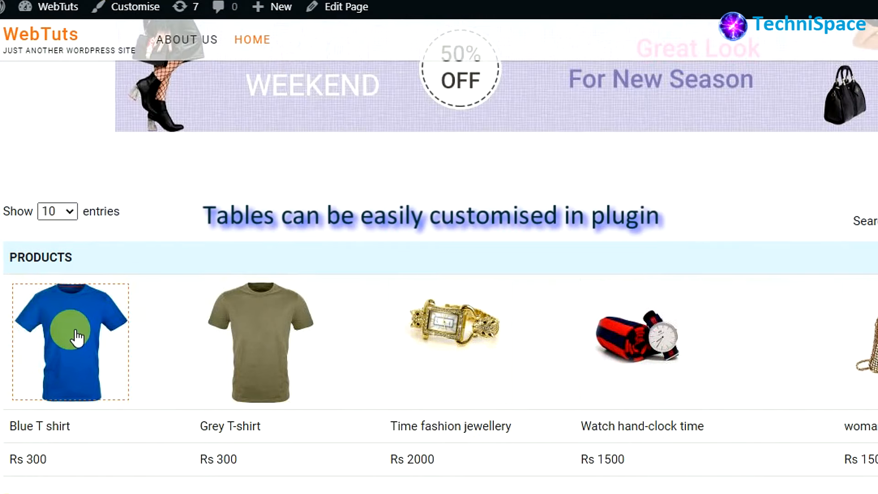
scroll(73, 336, down, 5)
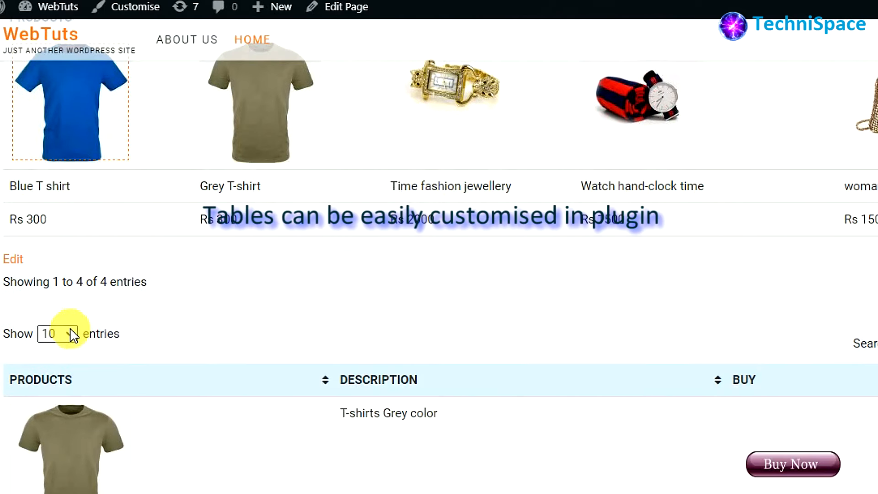
scroll(69, 334, up, 3)
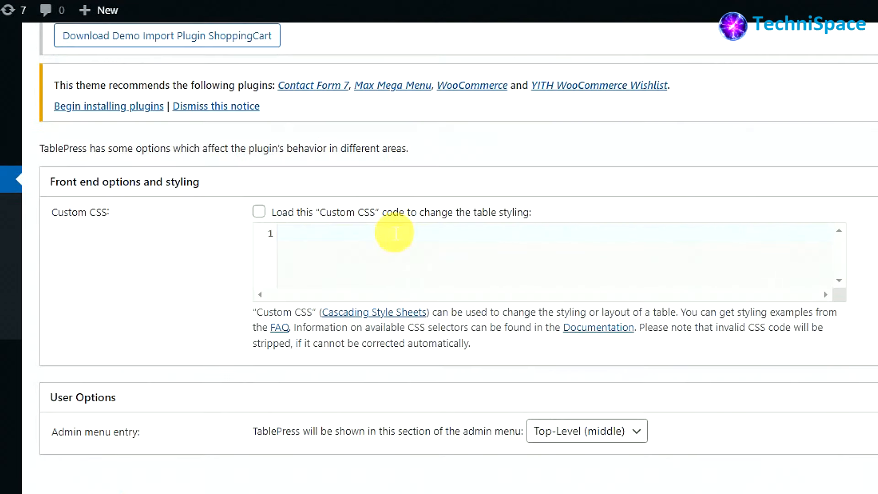
Enable custom CSS loading in the TablePress plugin options, enter the rule ".tablepress { width: 90%; }" and save the options
scroll(373, 234, up, 1)
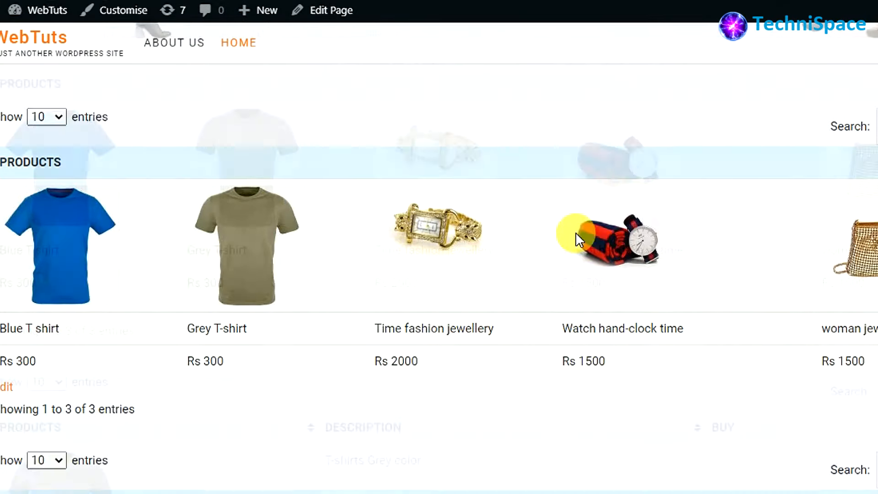
scroll(576, 232, down, 2)
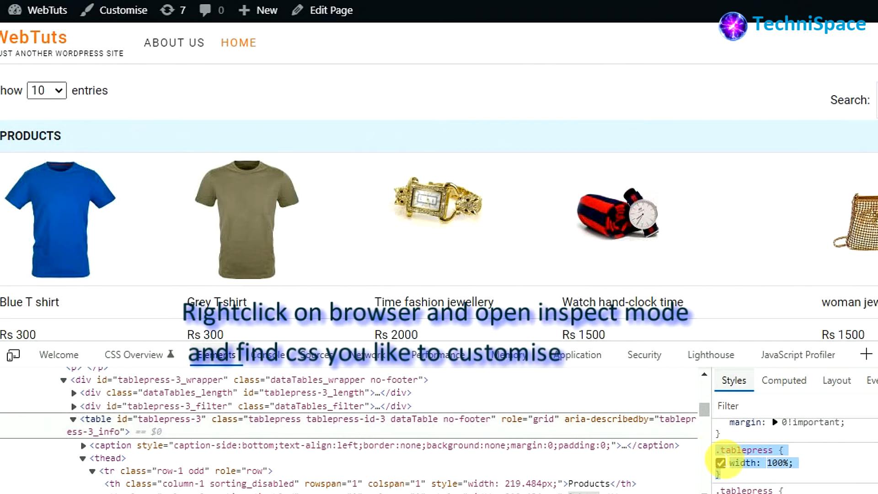
click(403, 320)
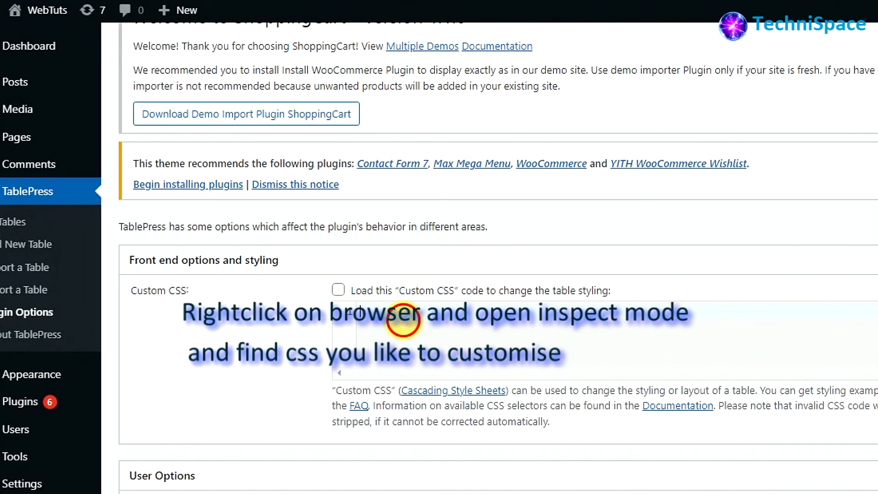
click(339, 290)
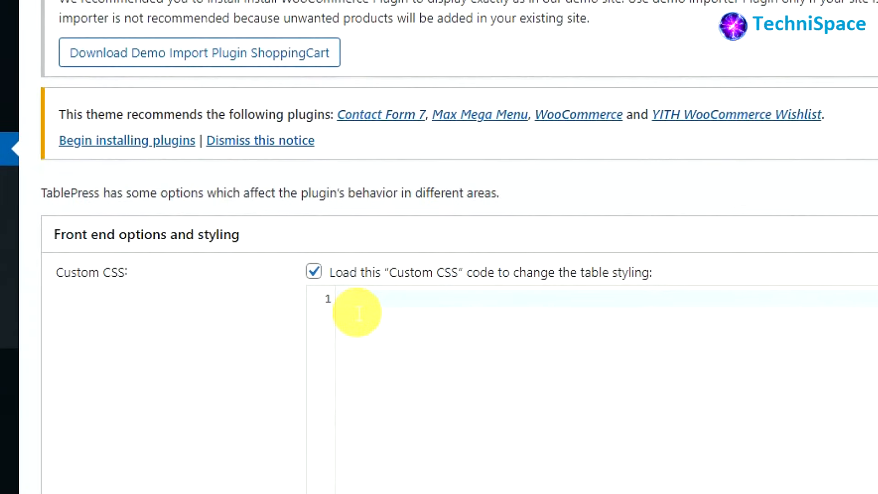
text(.tablepress { width: 90%; })
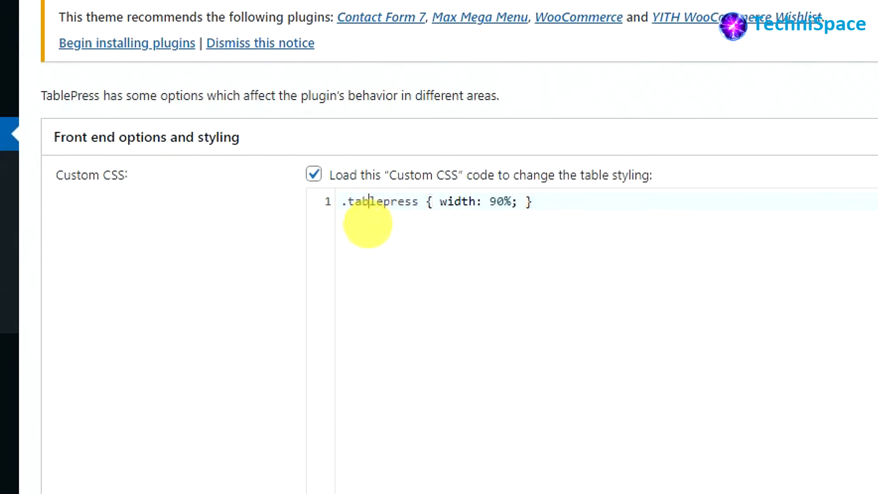
scroll(372, 251, up, 2)
scroll(373, 251, down, 5)
scroll(397, 296, down, 5)
click(107, 265)
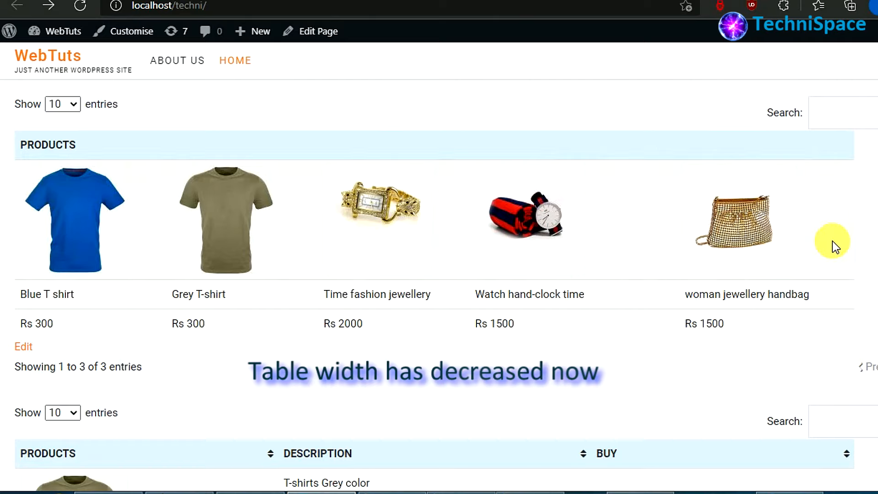
Examine the width and layout of the published product tables on the Home page
scroll(755, 255, down, 7)
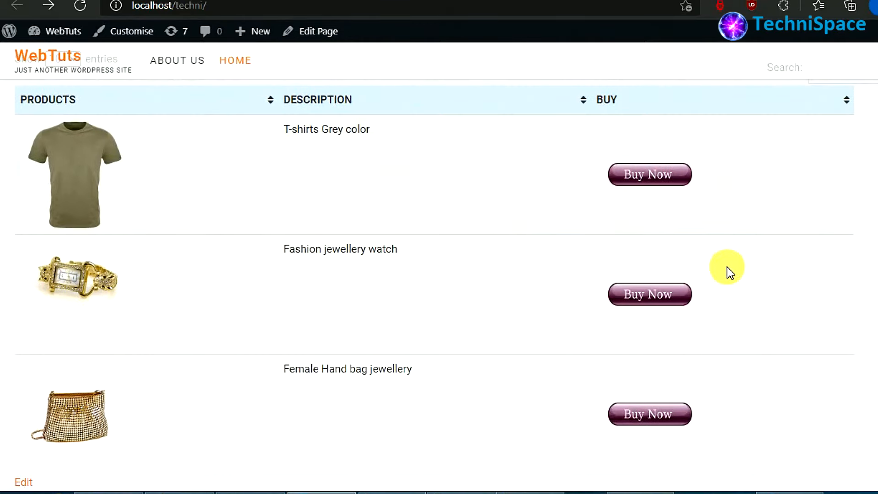
scroll(731, 273, down, 1)
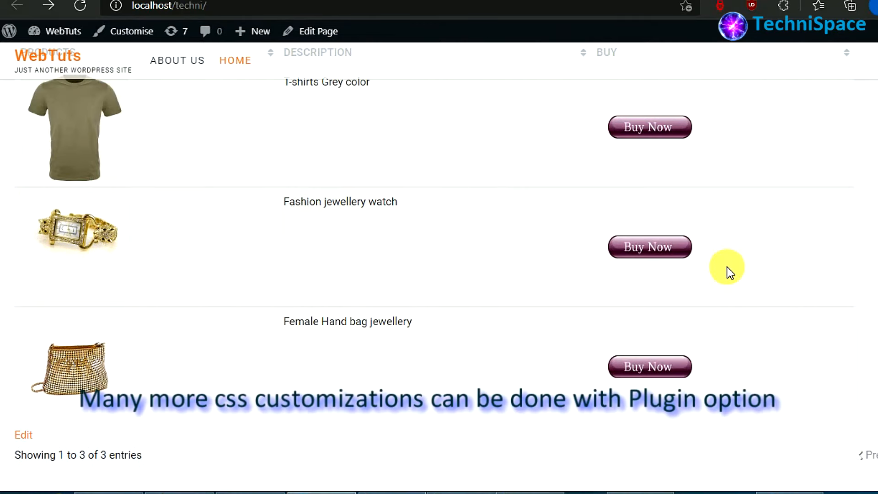
scroll(731, 273, down, 1)
scroll(731, 274, up, 2)
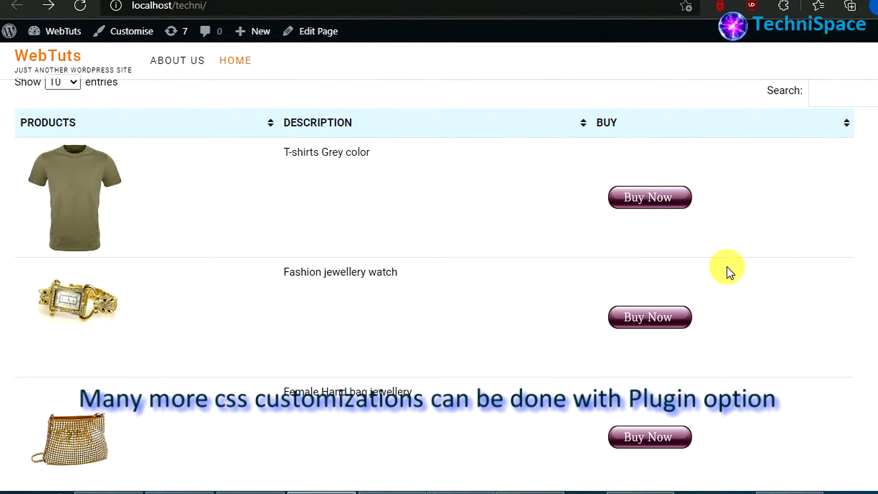
scroll(330, 424, down, 2)
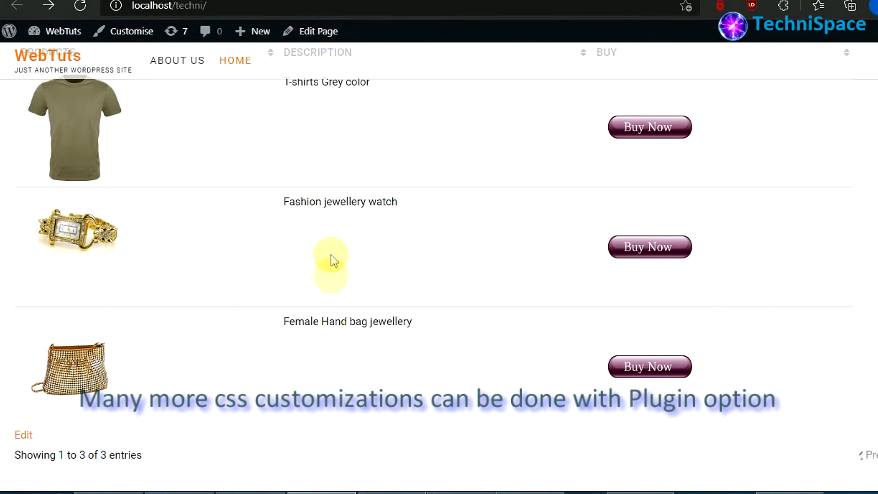
scroll(331, 171, up, 3)
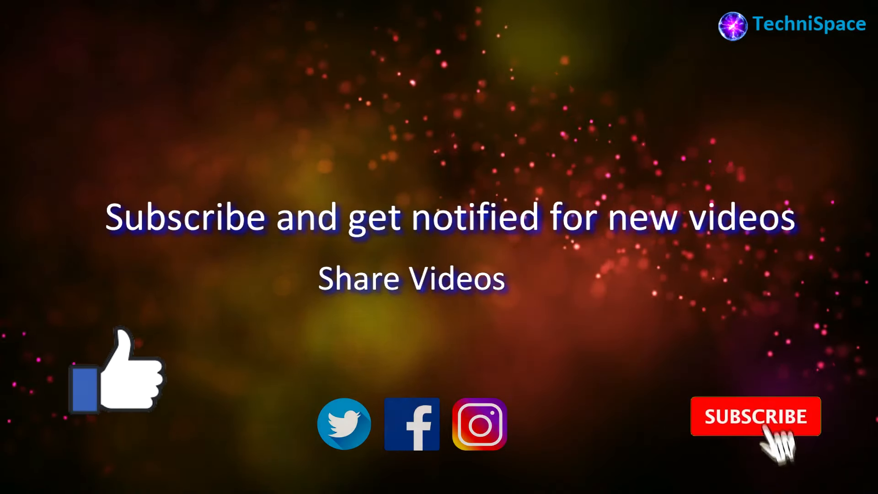